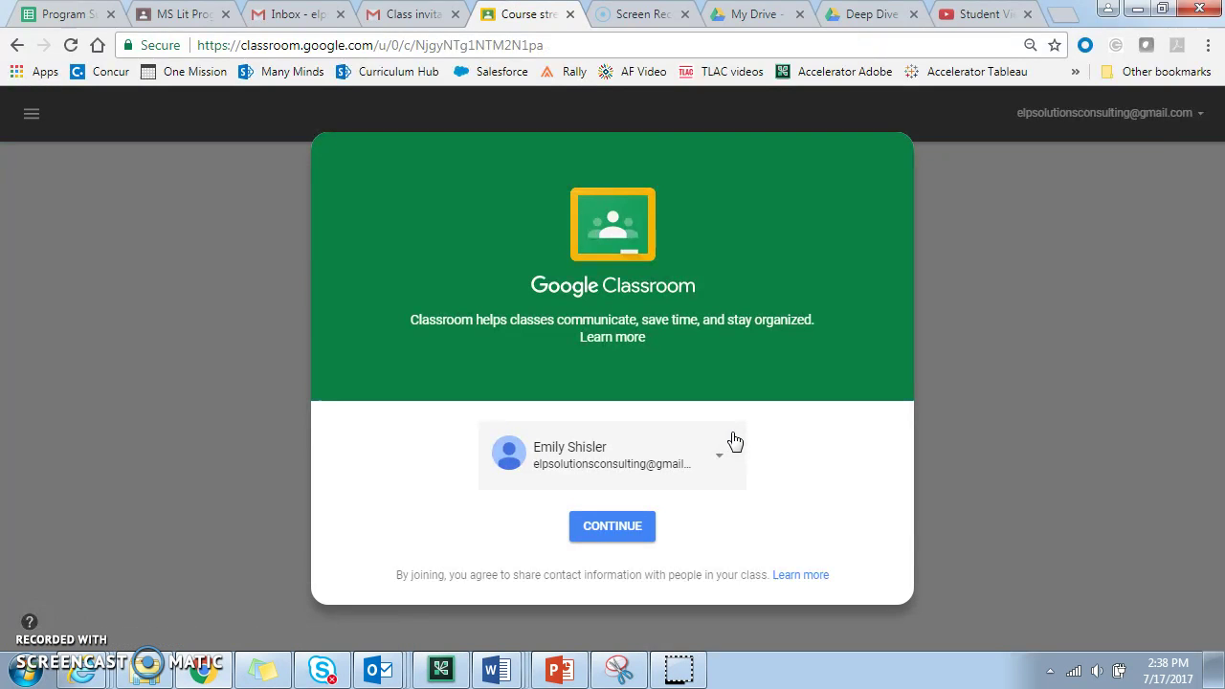
- Switch to the other Google account to enter the MS Lit Program Support class and dismiss the welcome message
left_click(719, 457)
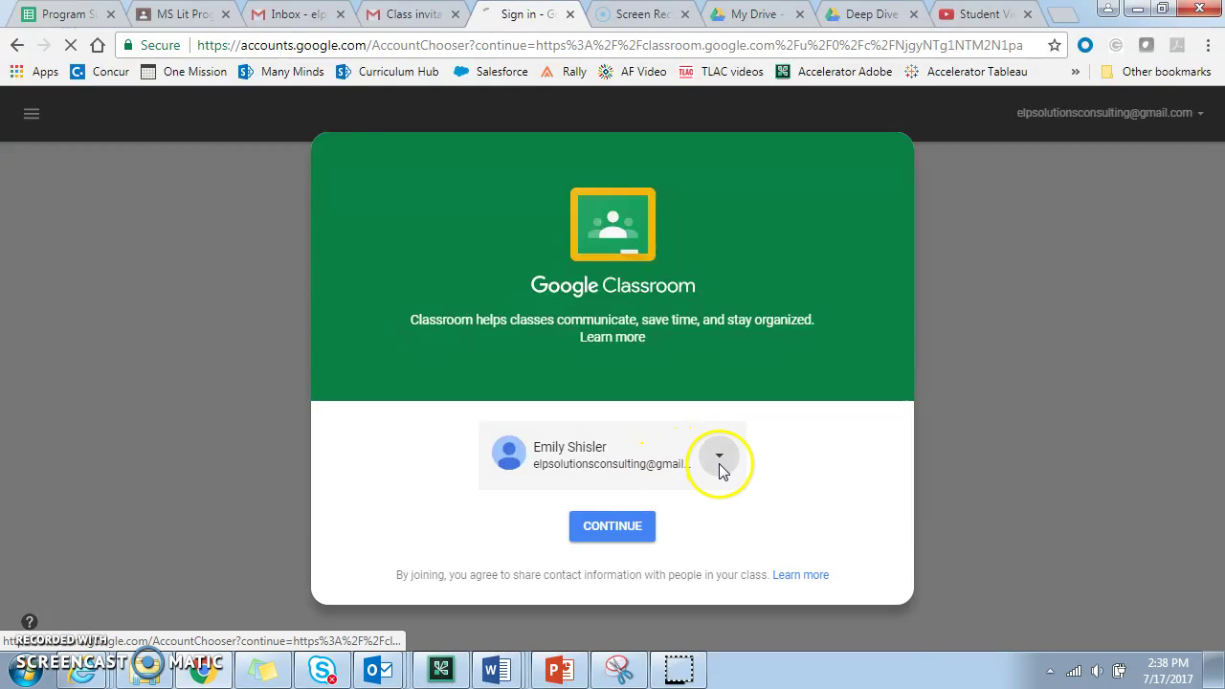
left_click(590, 406)
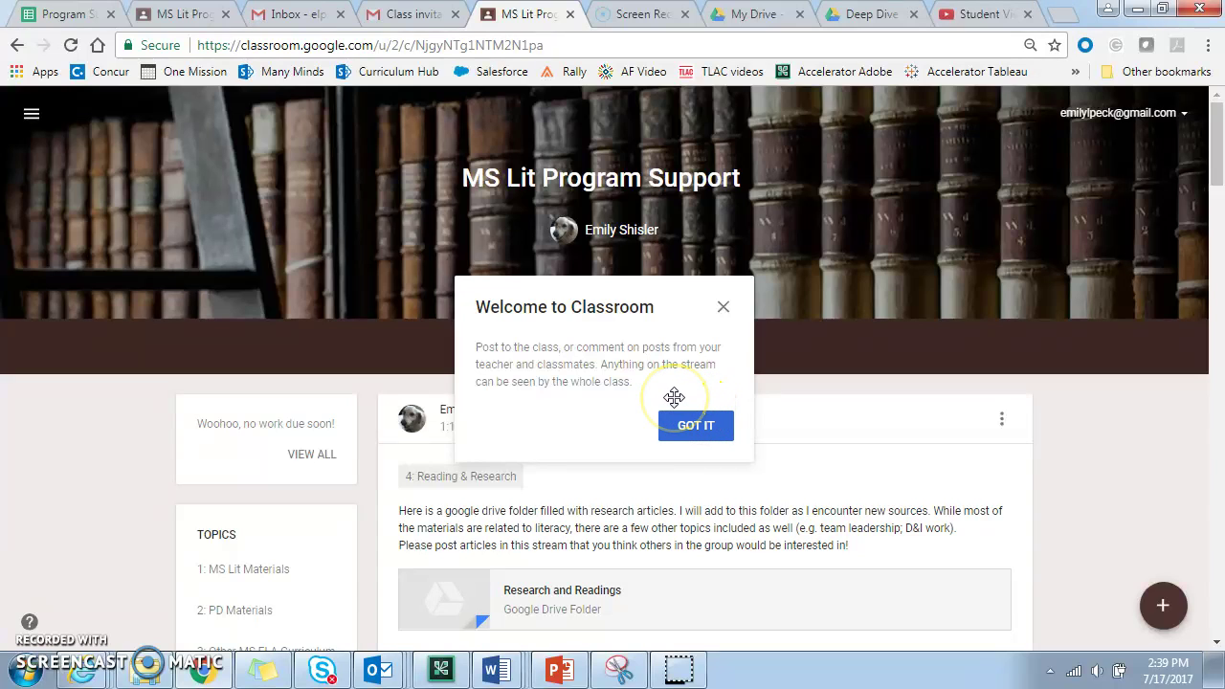
left_click(695, 425)
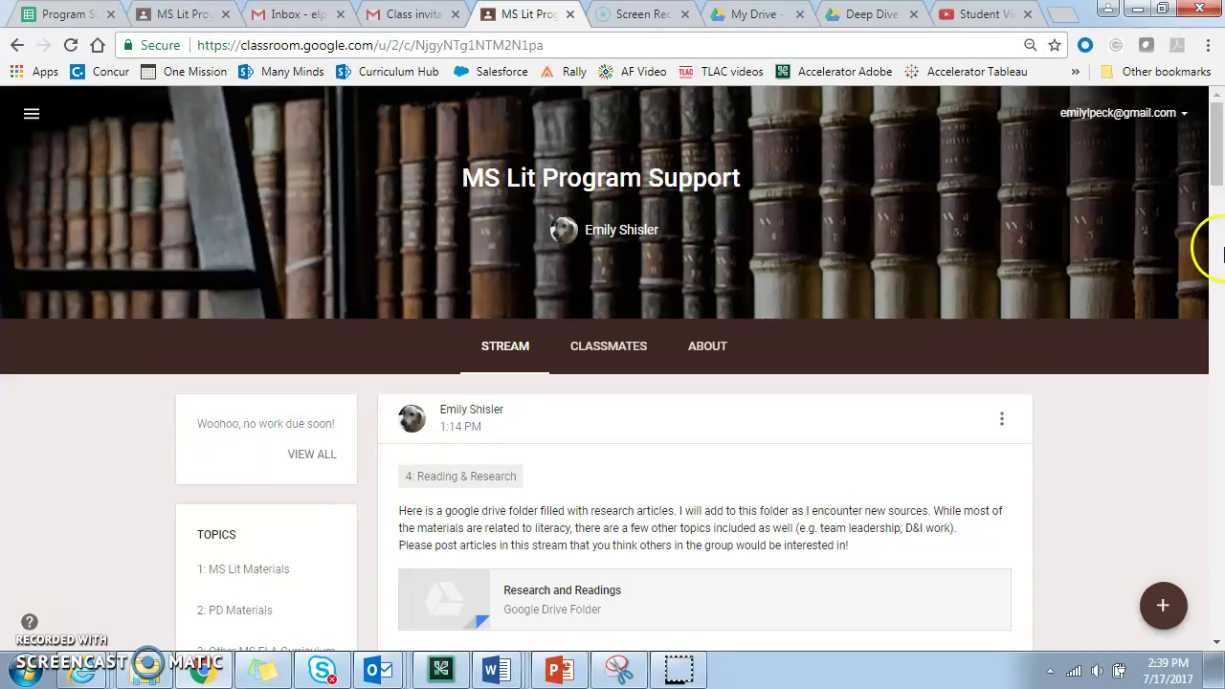
- Review the posts and attached materials throughout the MS Lit Program Support class stream
left_click_drag(1218, 178, 1222, 671)
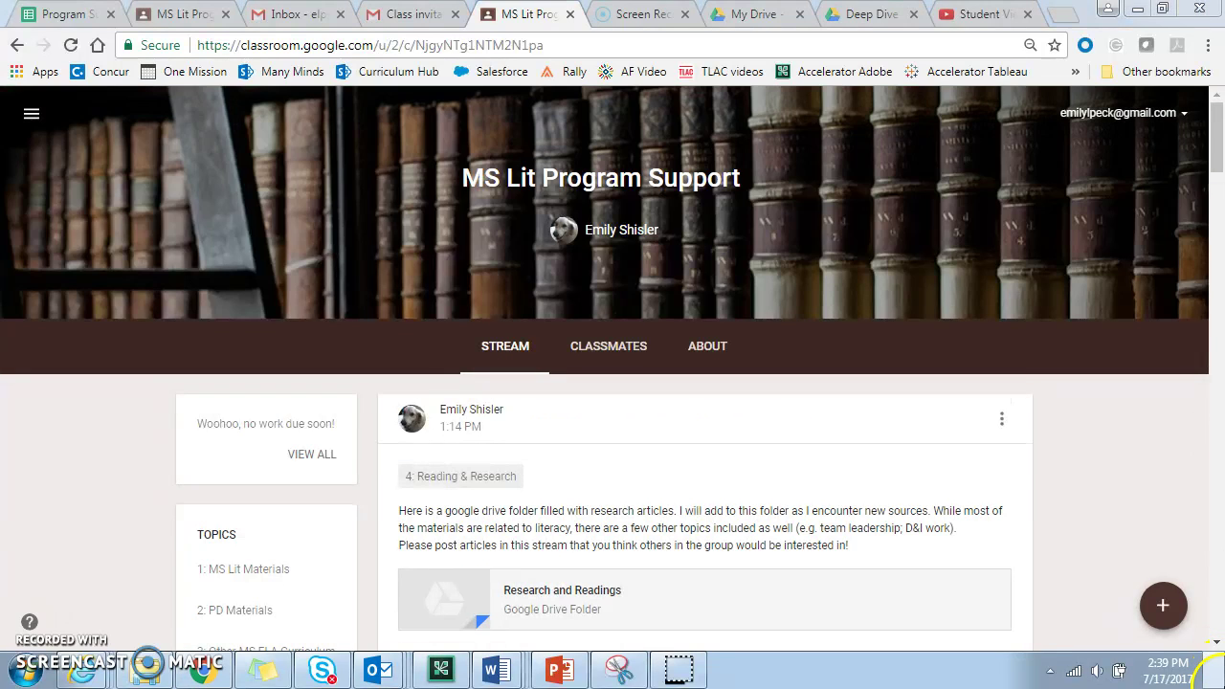
left_click(1218, 610)
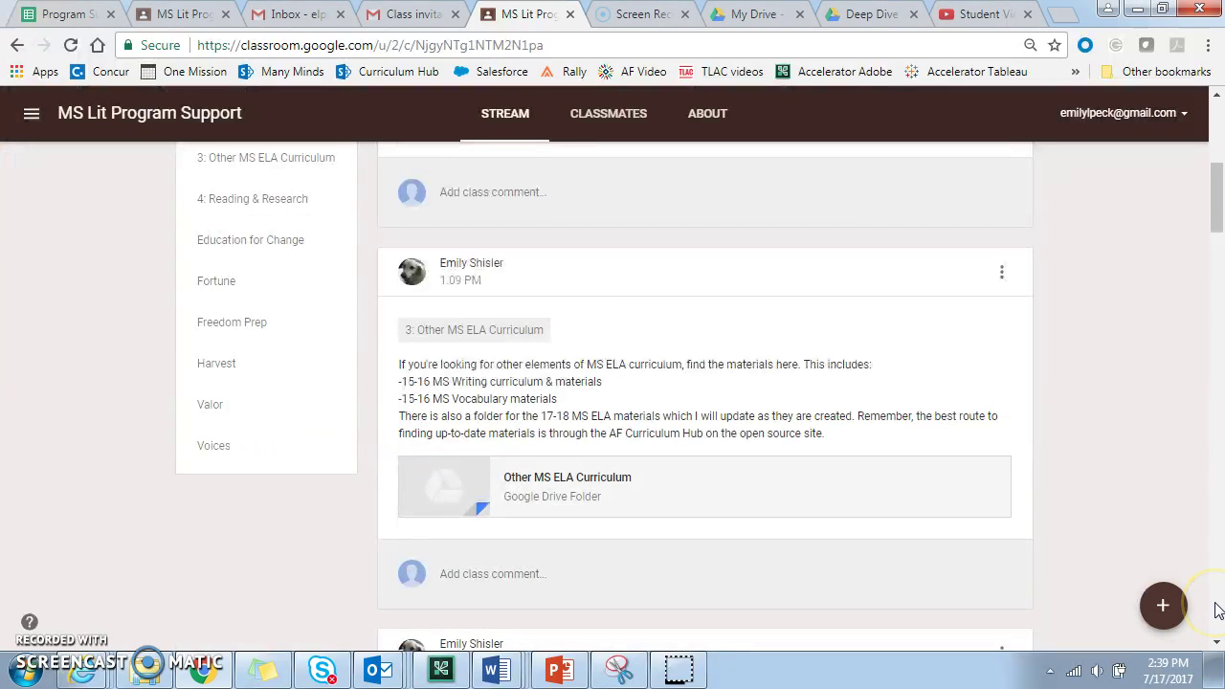
left_click_drag(1218, 321, 1218, 636)
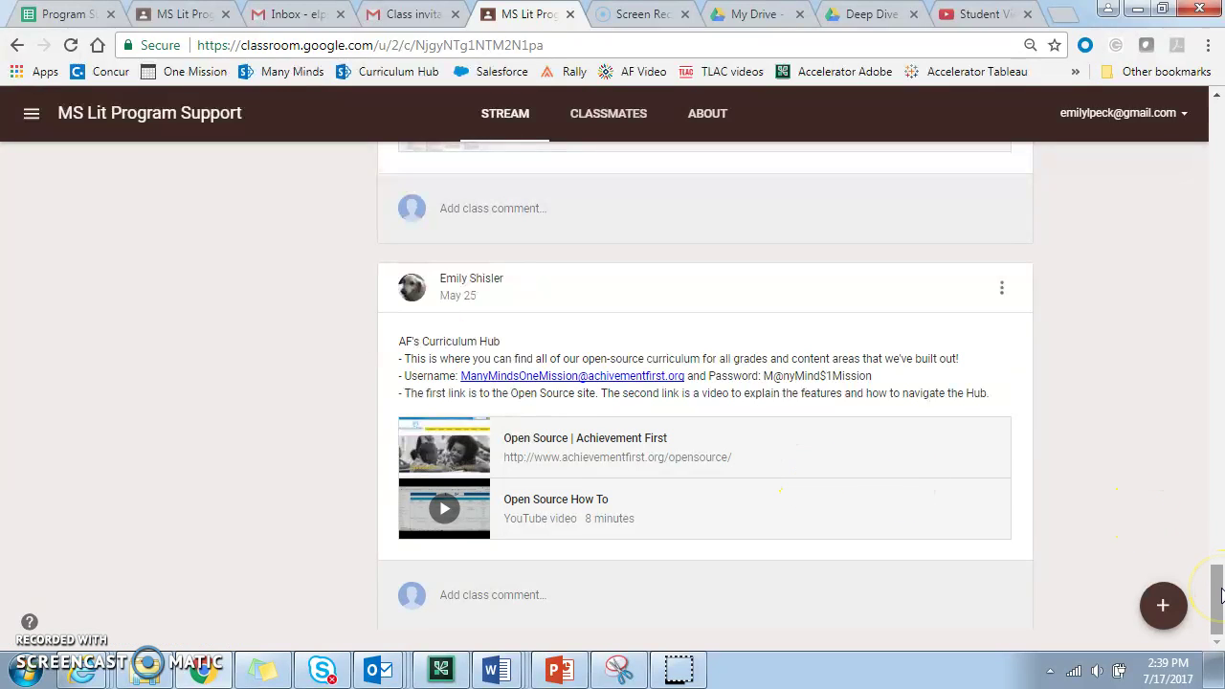
left_click_drag(1221, 595, 1222, 550)
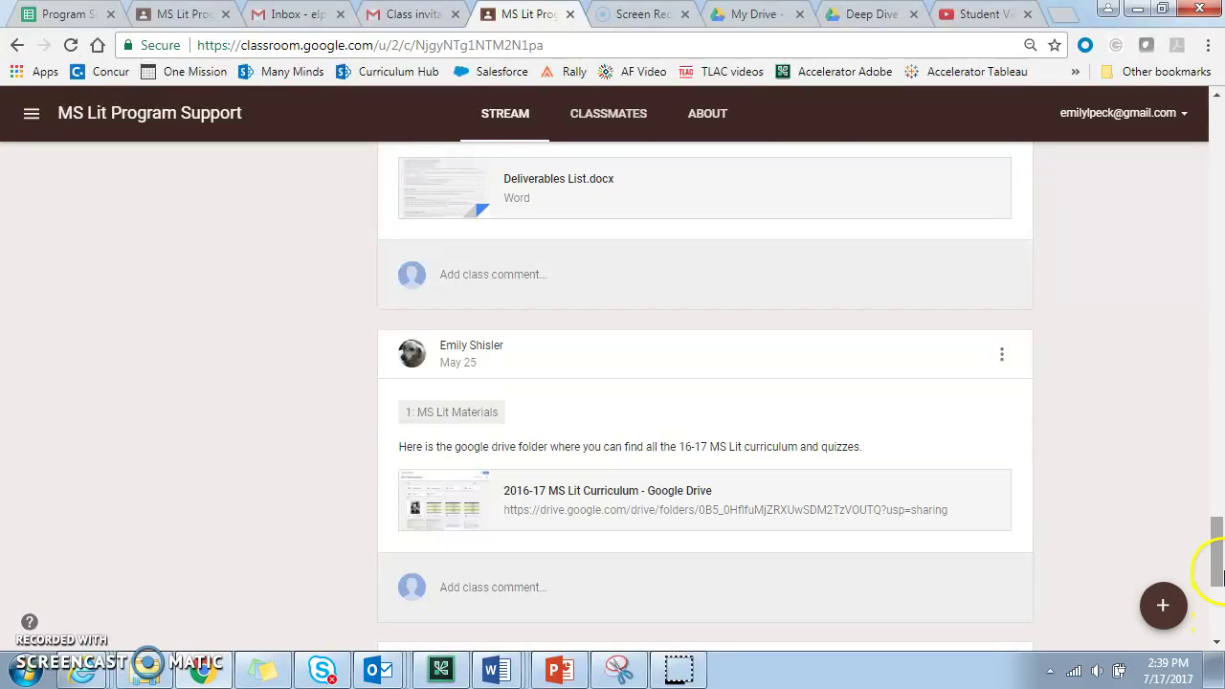
left_click_drag(1219, 569, 1219, 564)
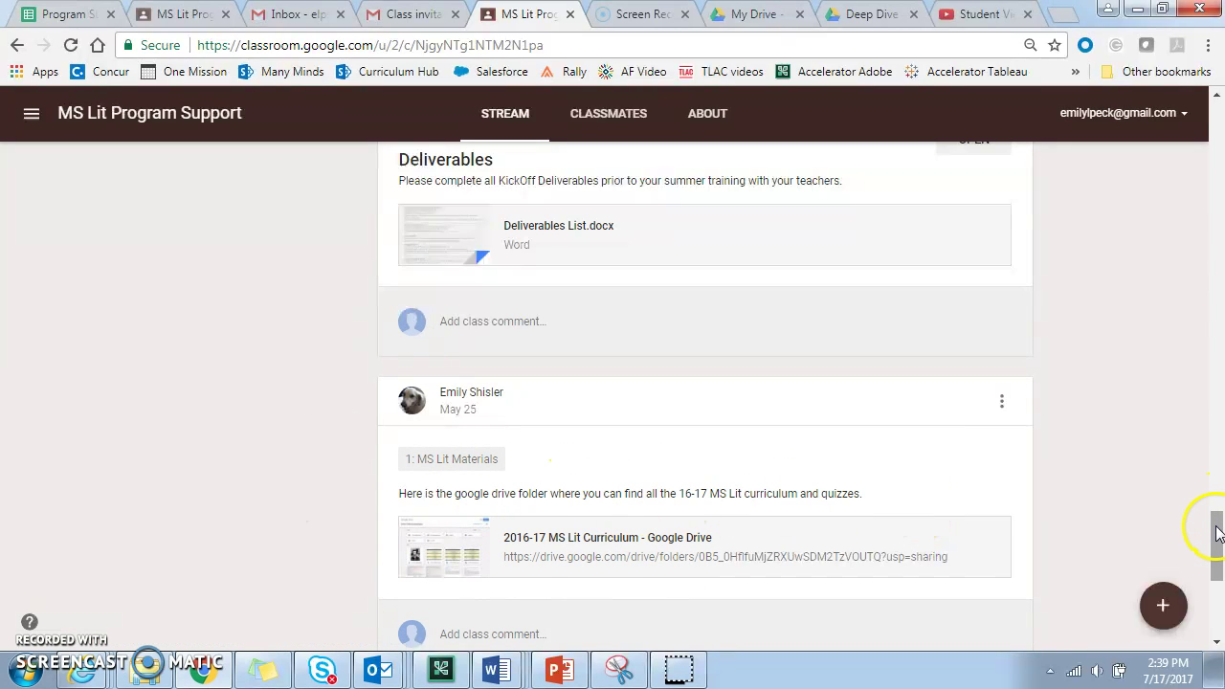
left_click_drag(1220, 512, 1196, 132)
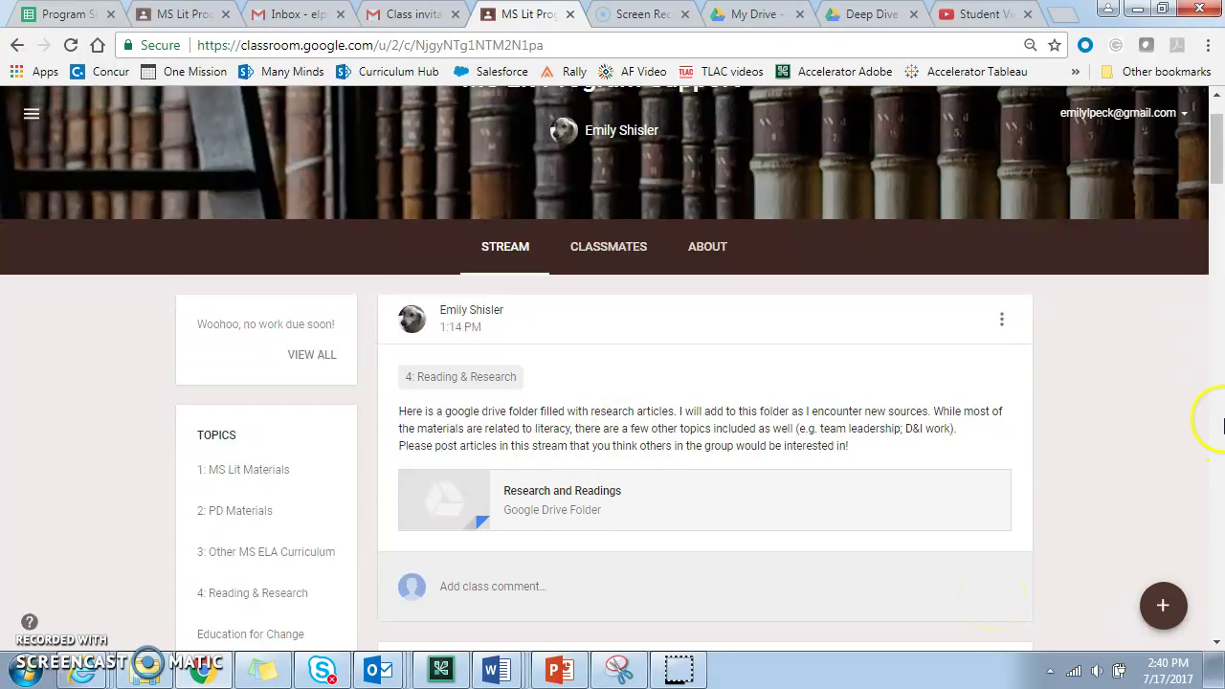
left_click_drag(1214, 153, 1218, 180)
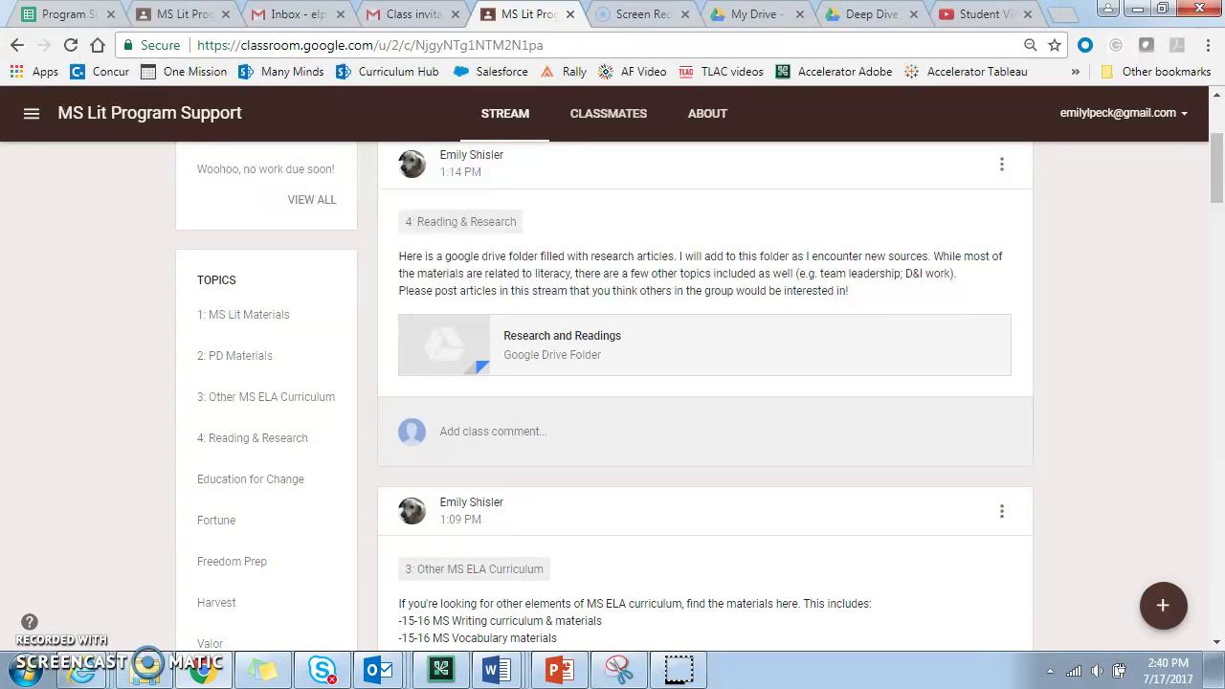
- View the MS Lit Materials topic, then open the June 2017 Training folder from the PD Materials topic
left_click(267, 330)
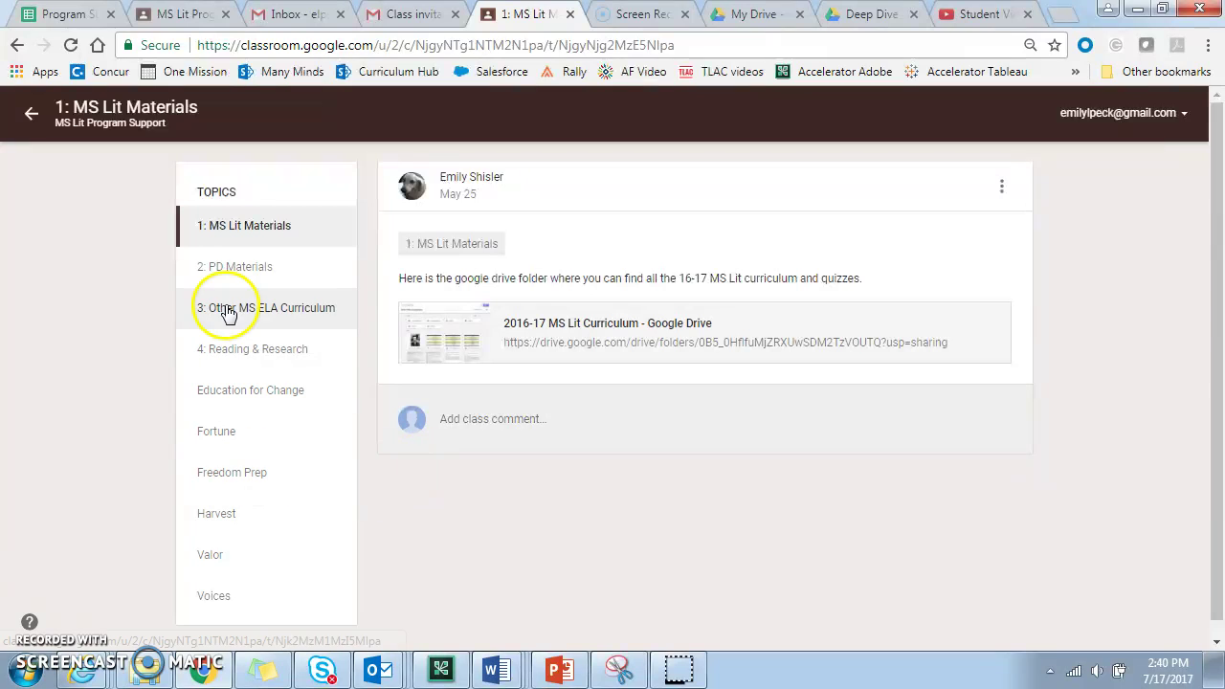
left_click(239, 266)
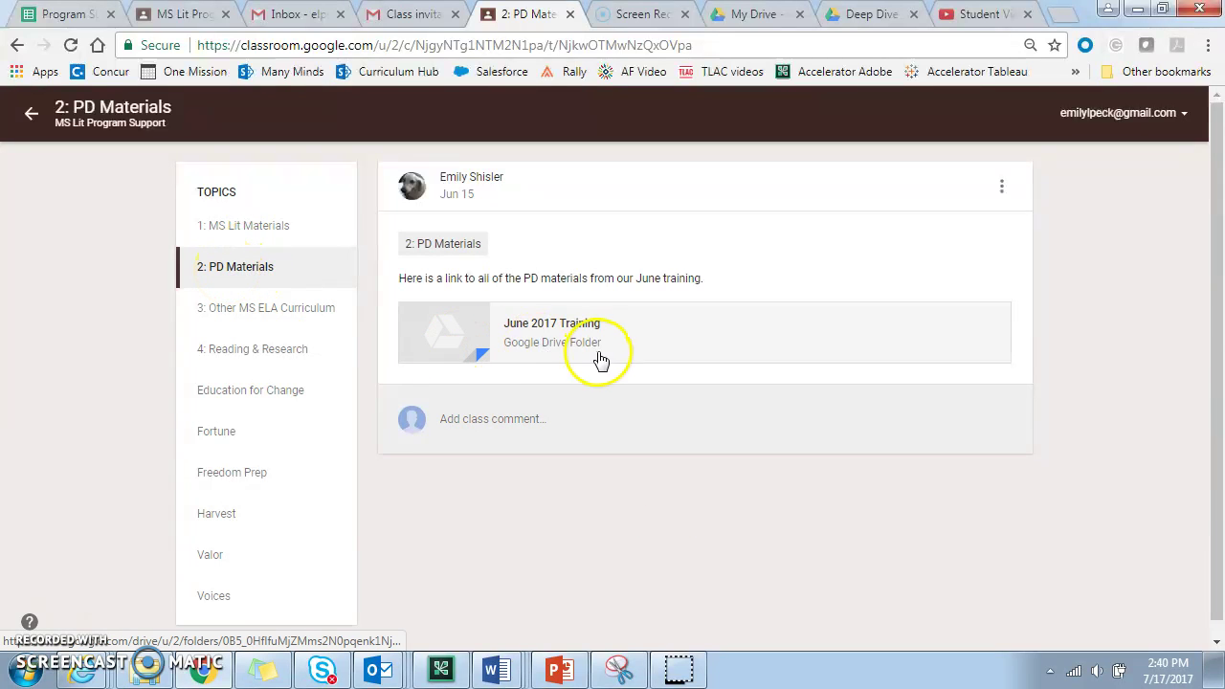
left_click(541, 337)
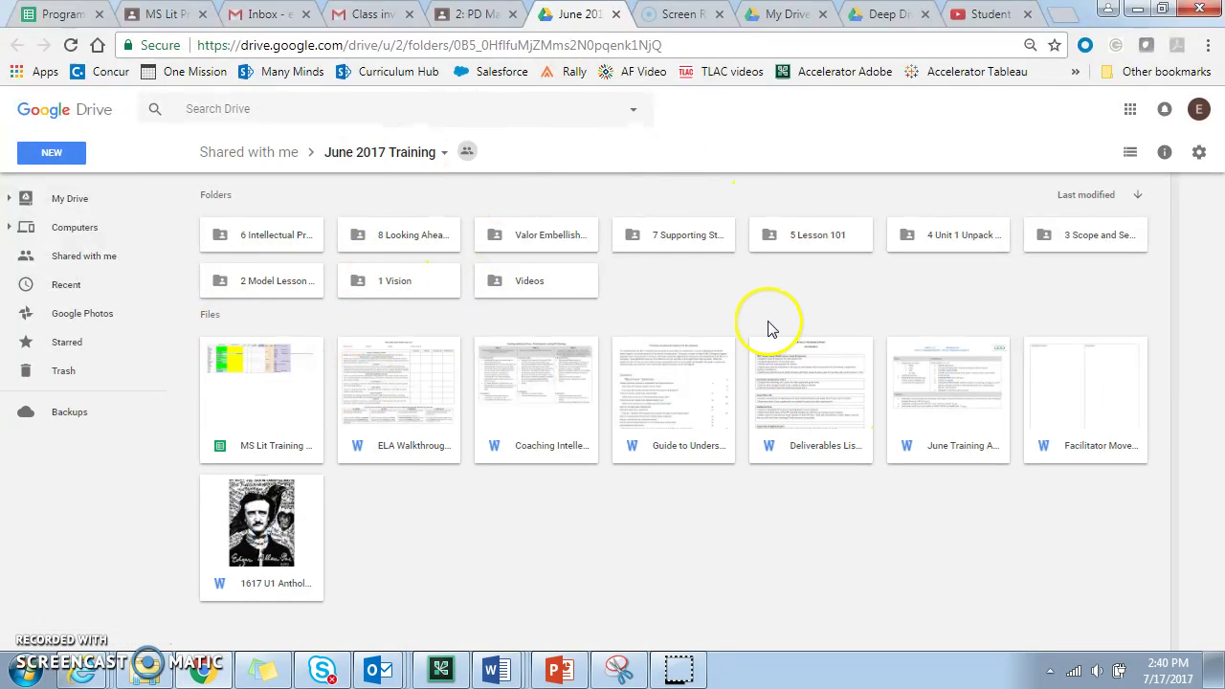
- Return to the class, view the Other MS ELA Curriculum topic, and open the Research and Readings folder from Reading & Research
left_click(469, 14)
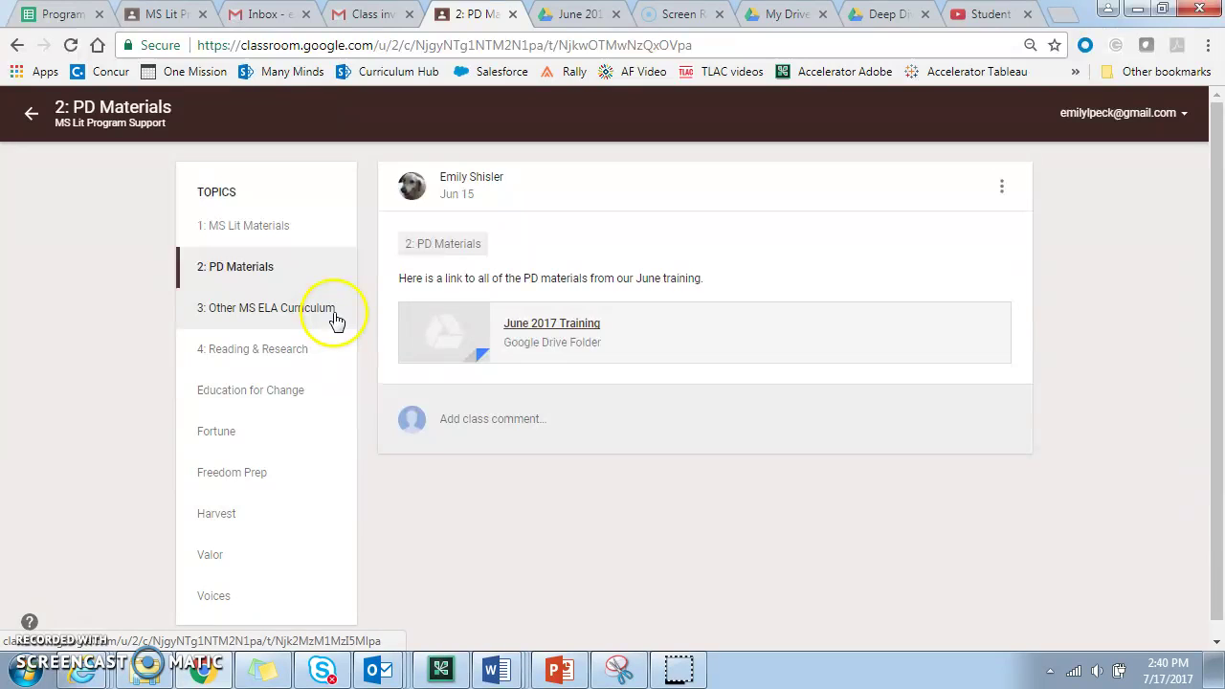
left_click(282, 317)
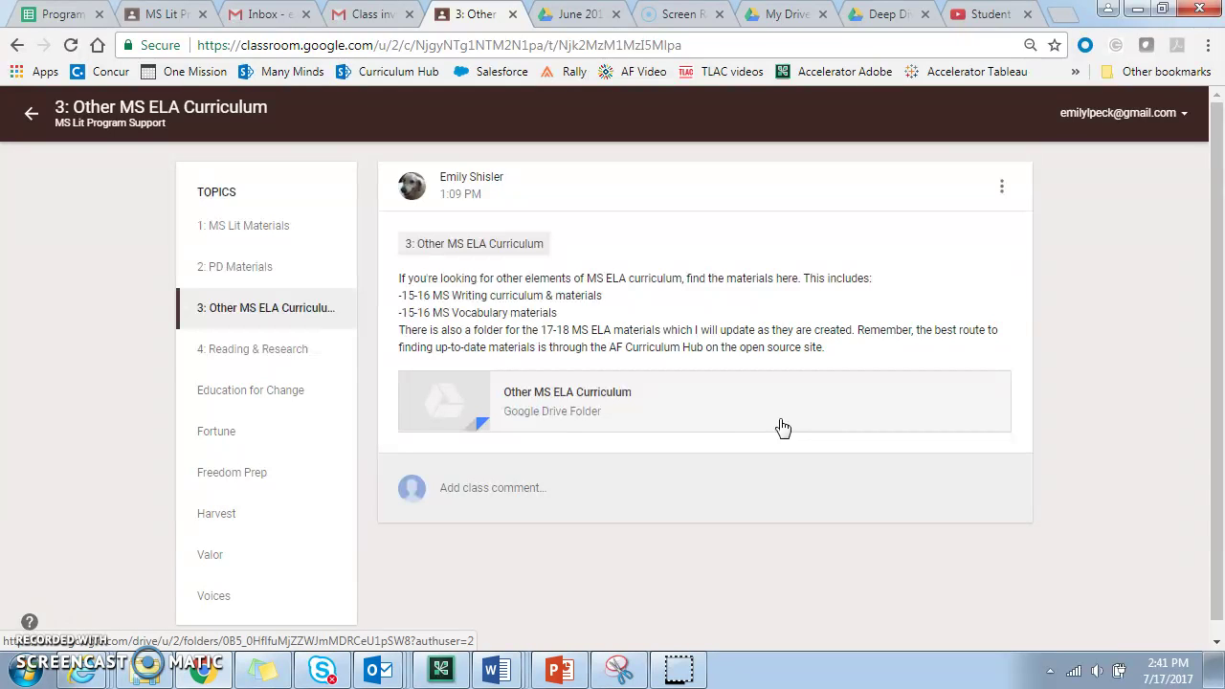
left_click(242, 360)
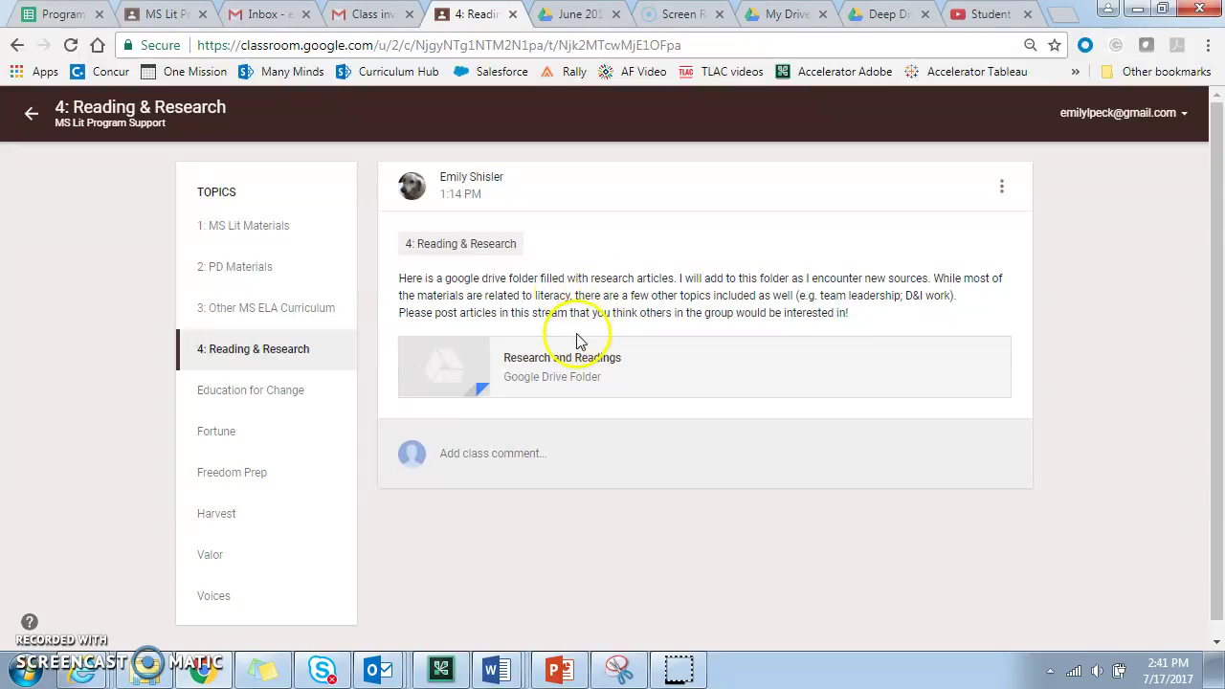
left_click(546, 364)
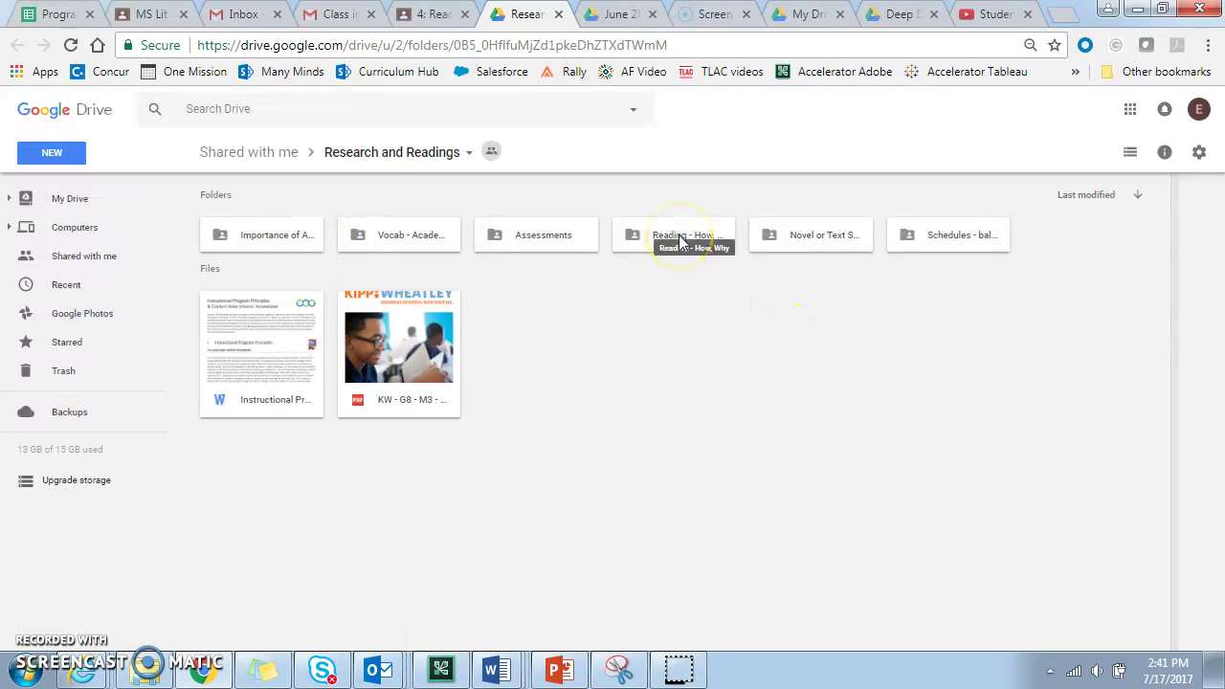
left_click(565, 195)
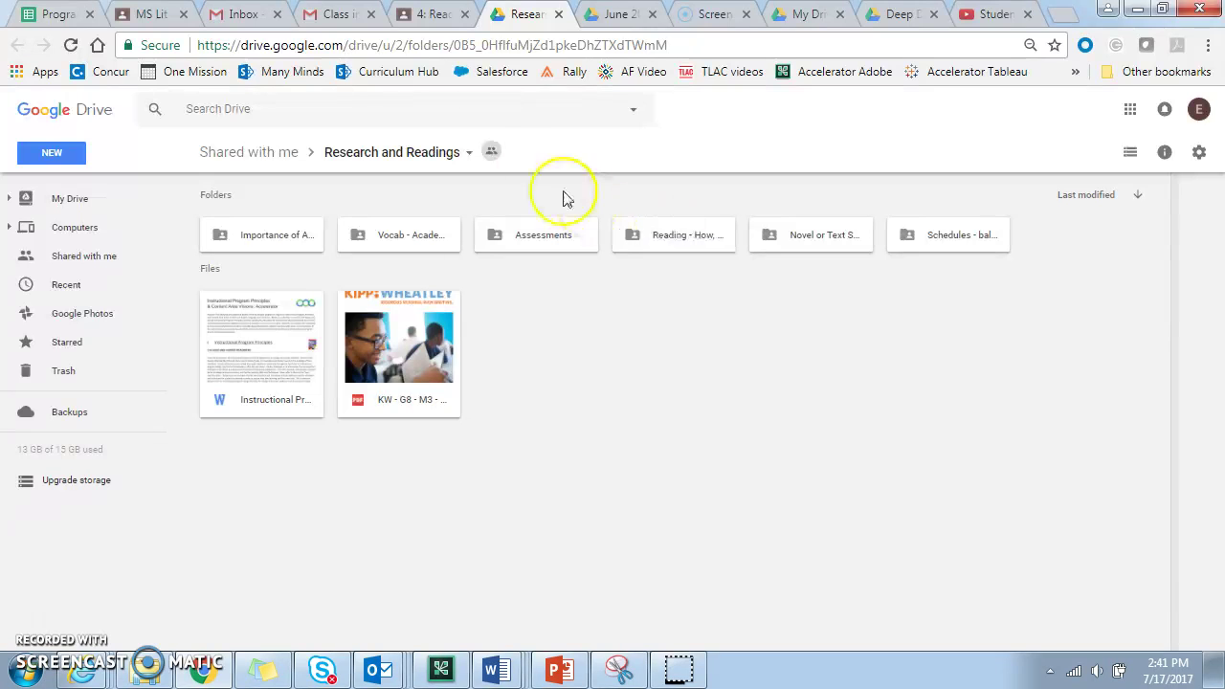
- Return to the class topics and open the Voices Google Sheets file from the Voices topic, dismissing the e-mail notification
left_click(416, 24)
left_click_drag(1212, 299, 1222, 337)
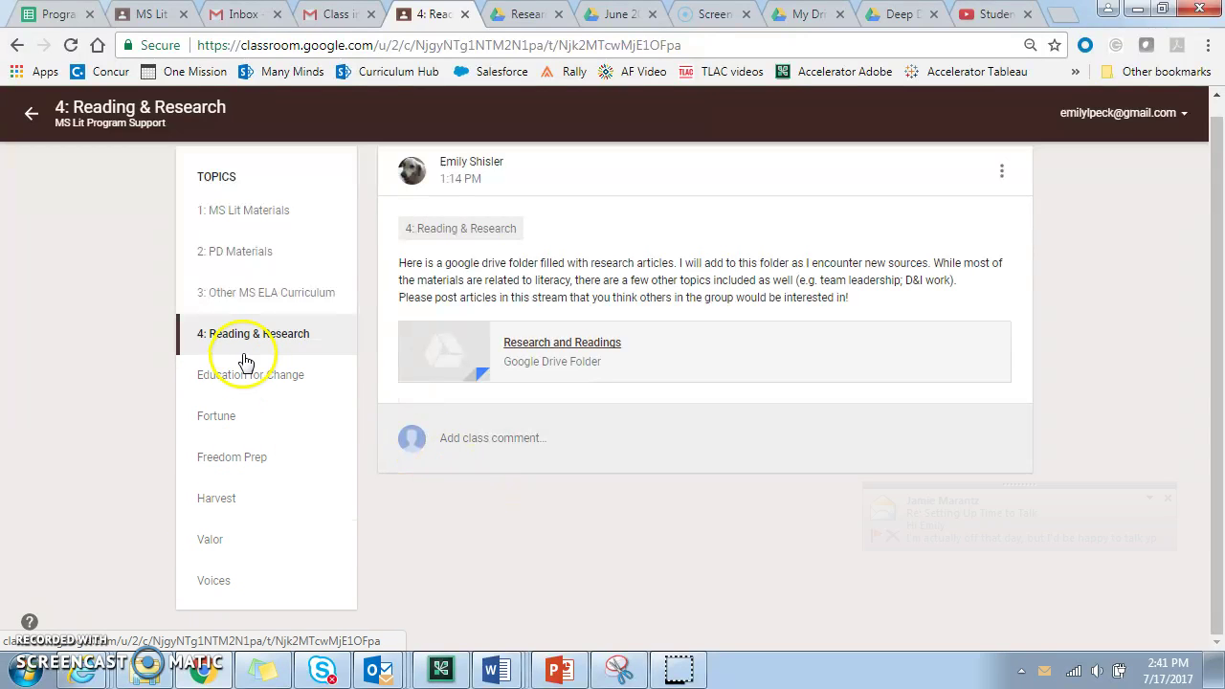
left_click(215, 586)
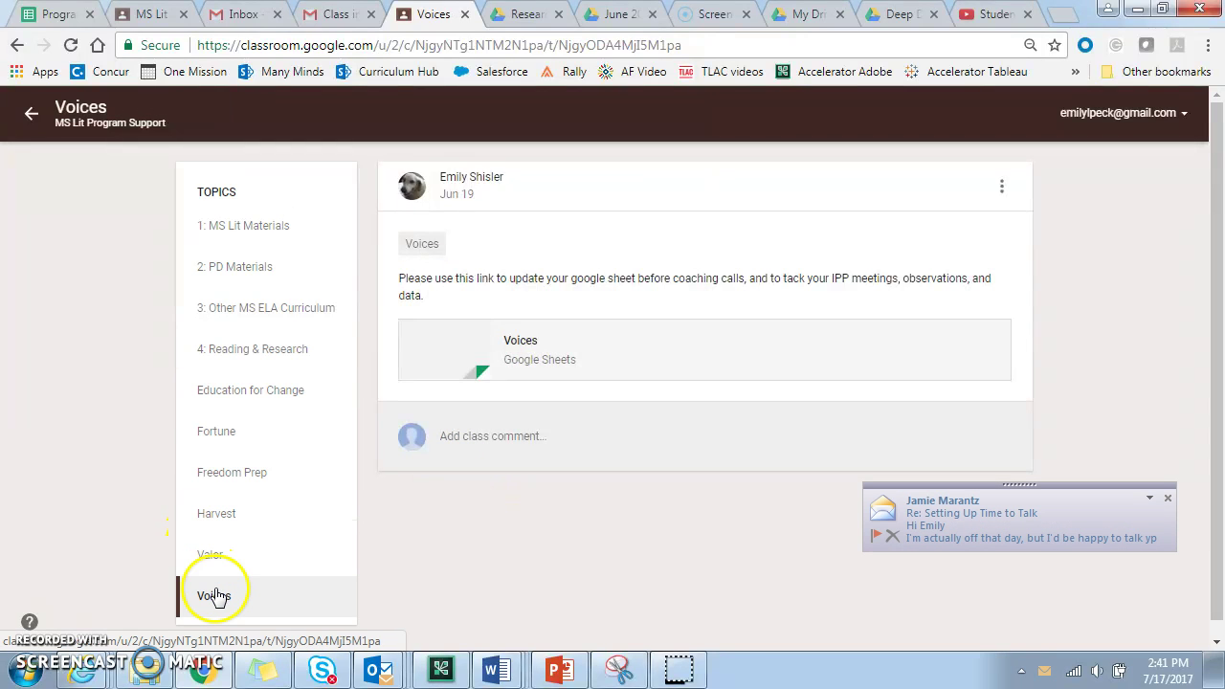
left_click(1167, 498)
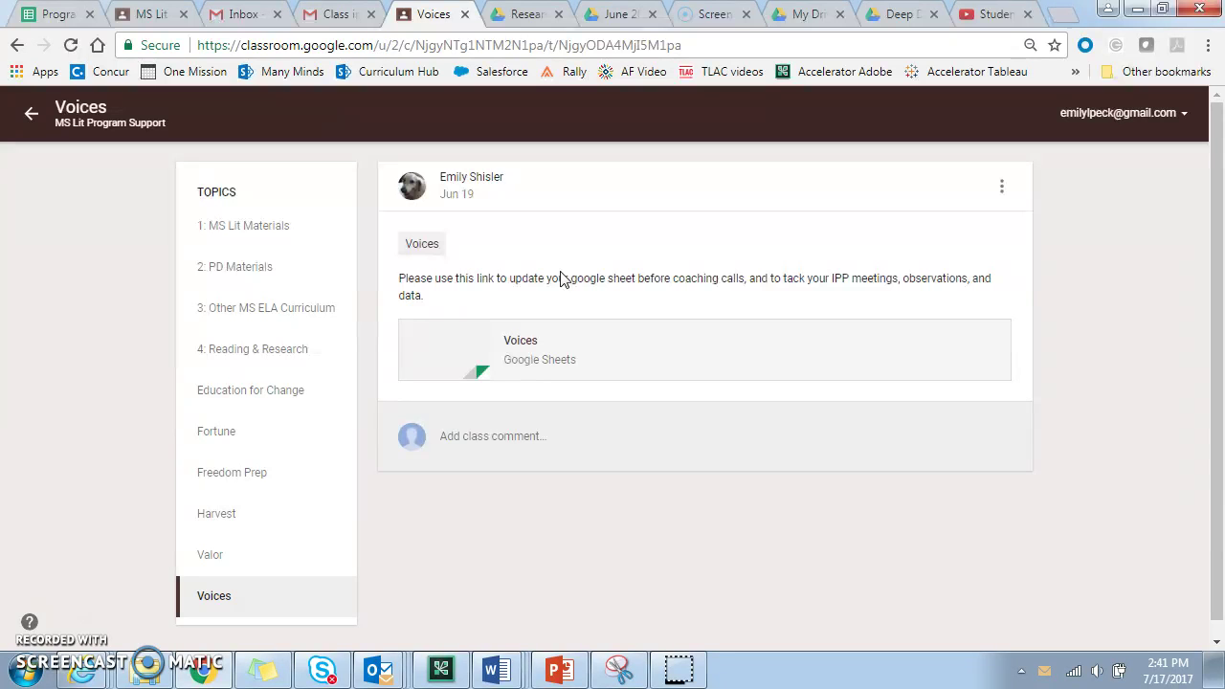
left_click(548, 324)
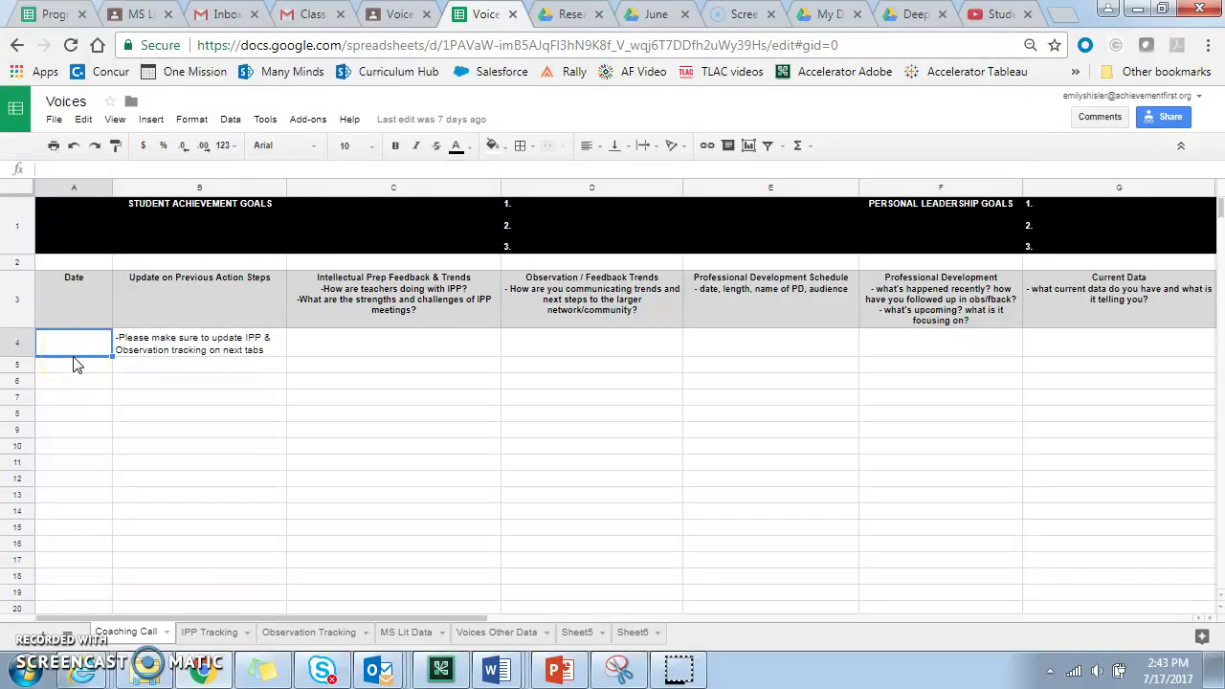
- Examine the Coaching Call sheet's columns from Date through Problem-Solving and return to the Date column
key("Tab")
key("Tab")
key("Tab")
key("Tab")
key("Tab")
key("Tab")
key("Tab")
key("Tab")
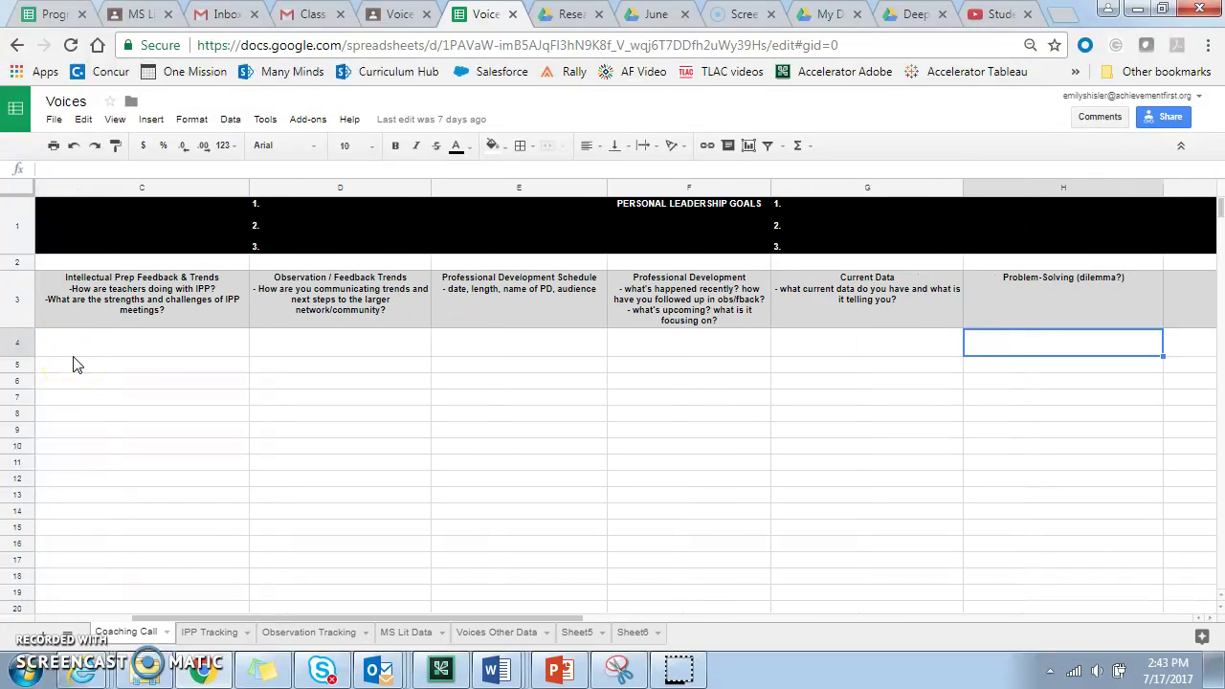
key("Left")
key("Left")
key("Left")
key("Left")
key("Left")
key("Left")
key("Left")
key("Left")
key("Left")
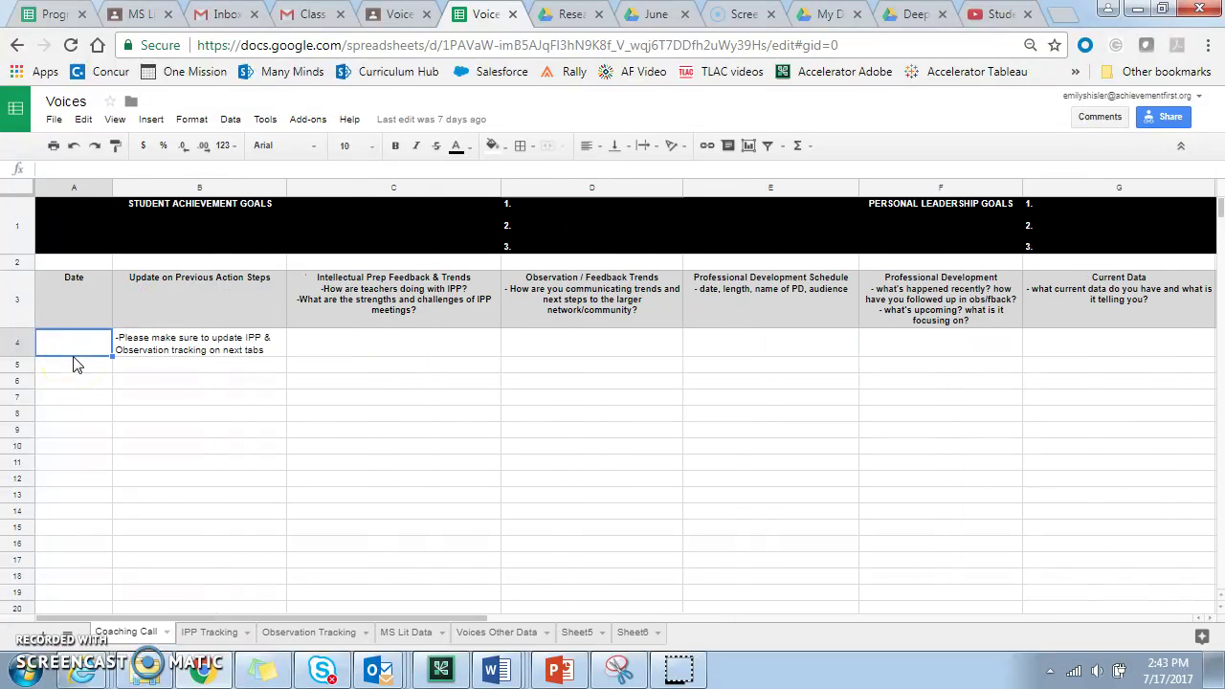
key("Down")
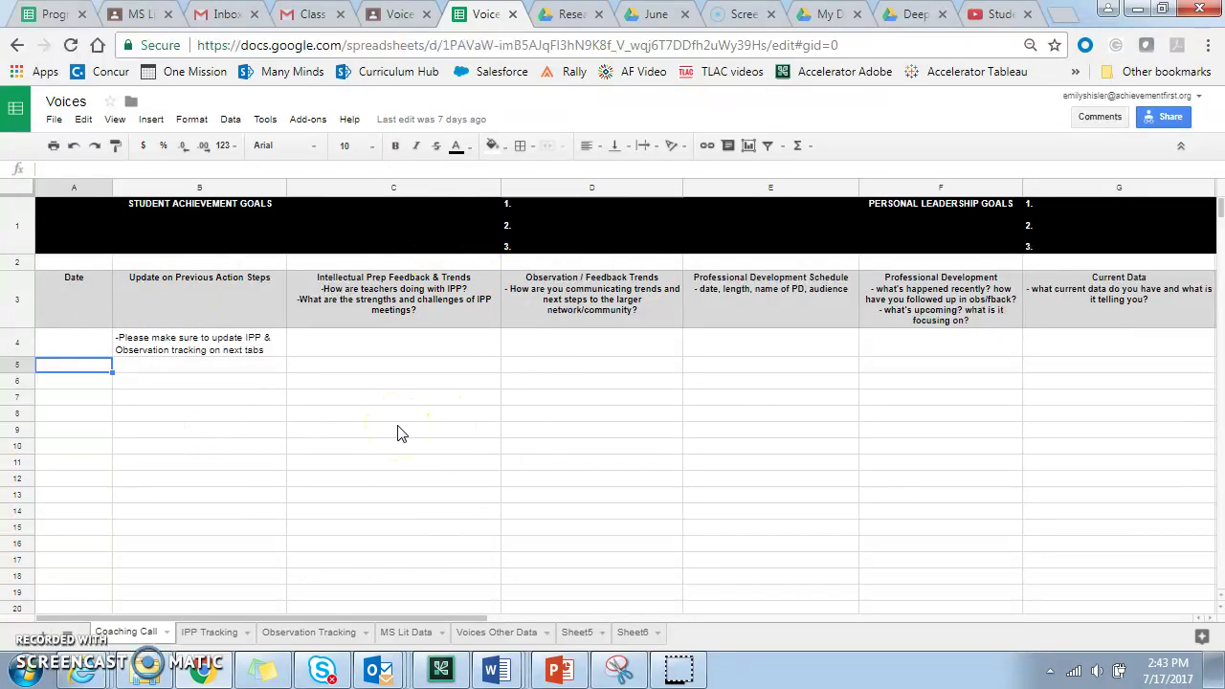
- In row 3 of the IPP Tracking sheet, set Had IPP Coaching? to Y and Current Tier of Focus to 1
left_click(199, 634)
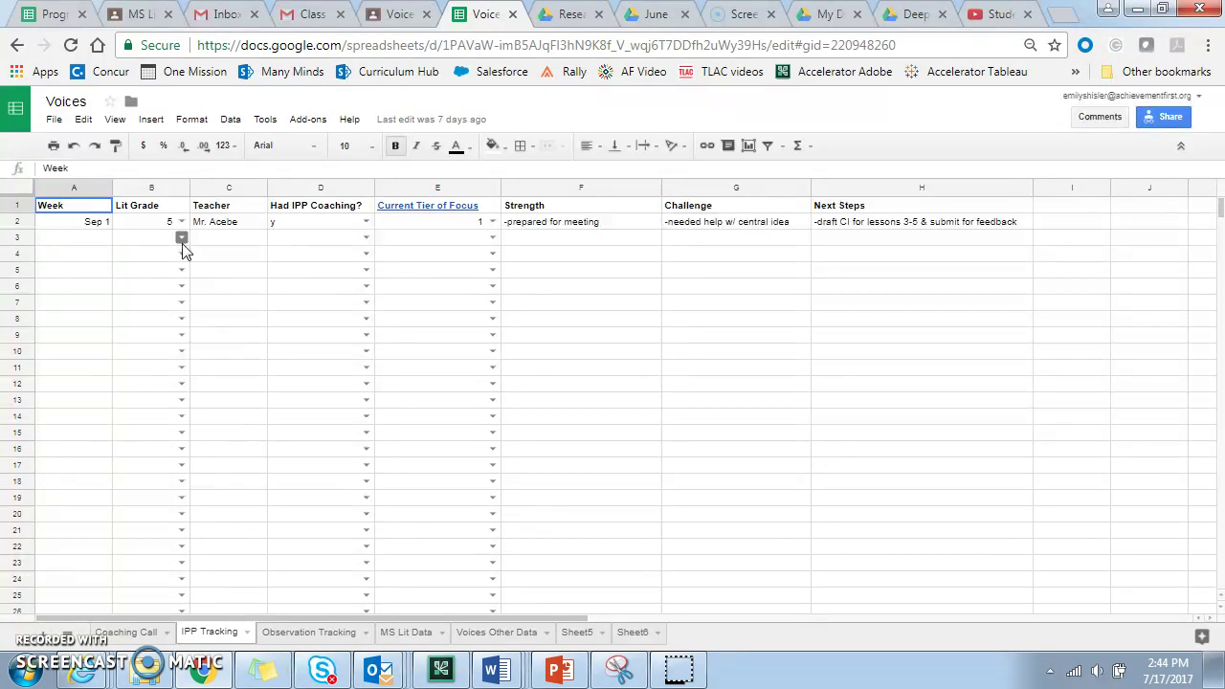
left_click(101, 251)
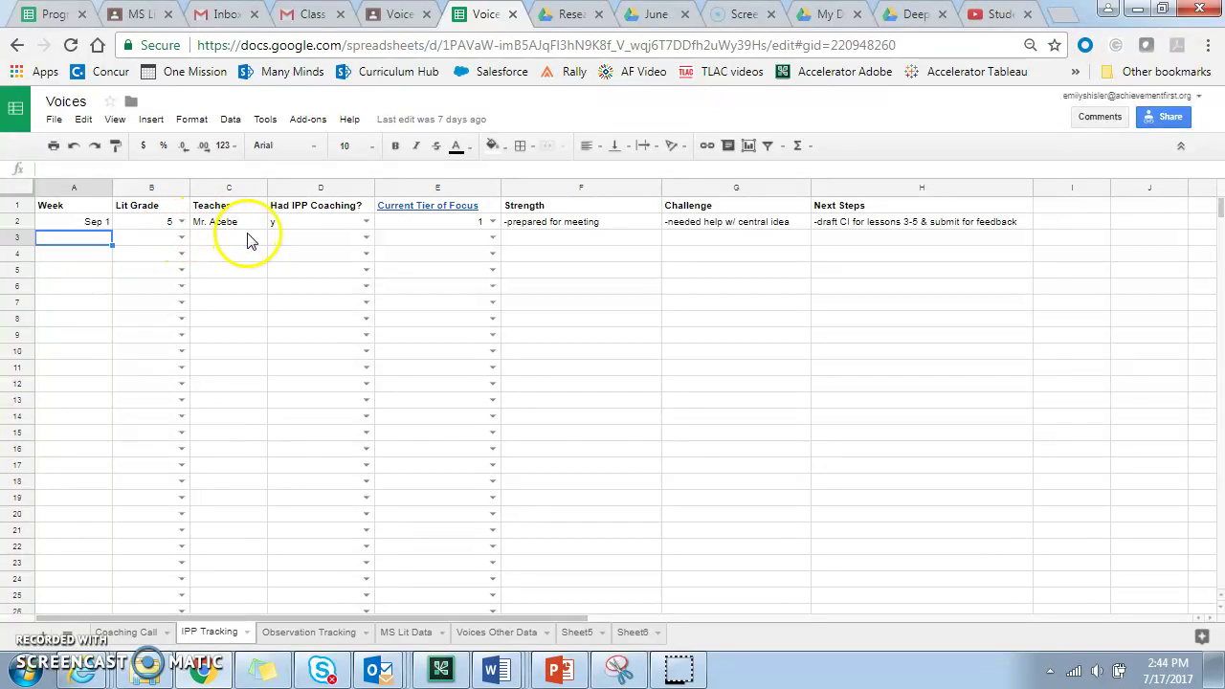
left_click(367, 238)
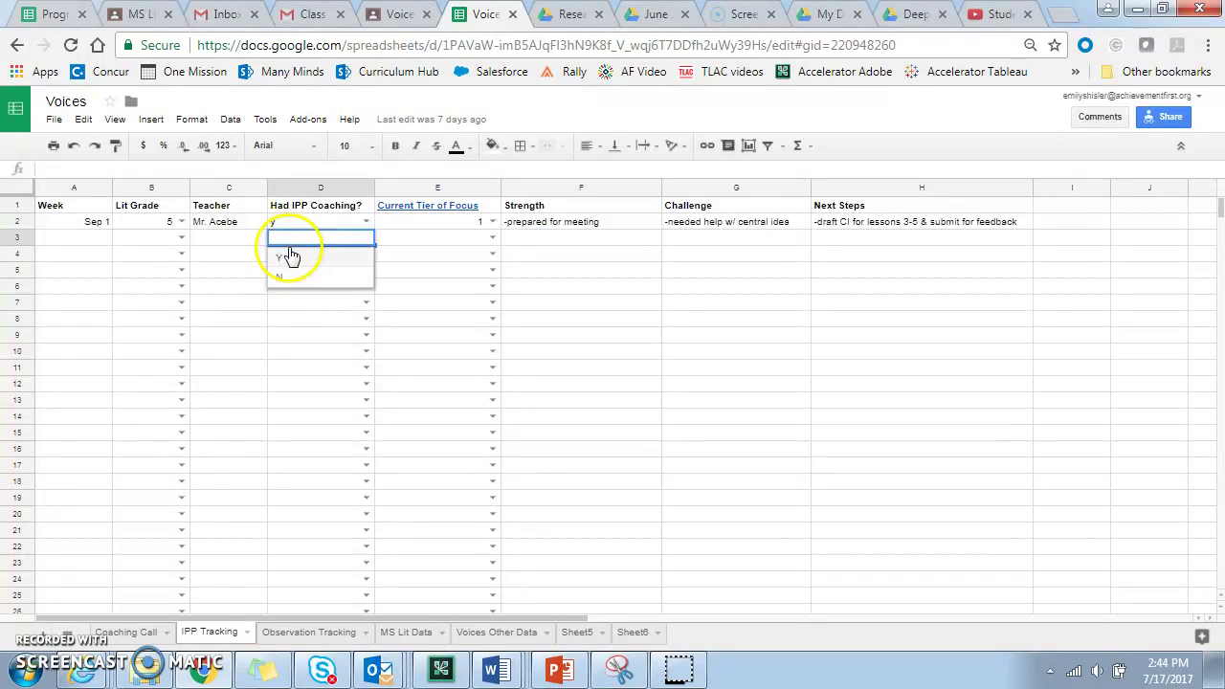
left_click(292, 283)
left_click(366, 237)
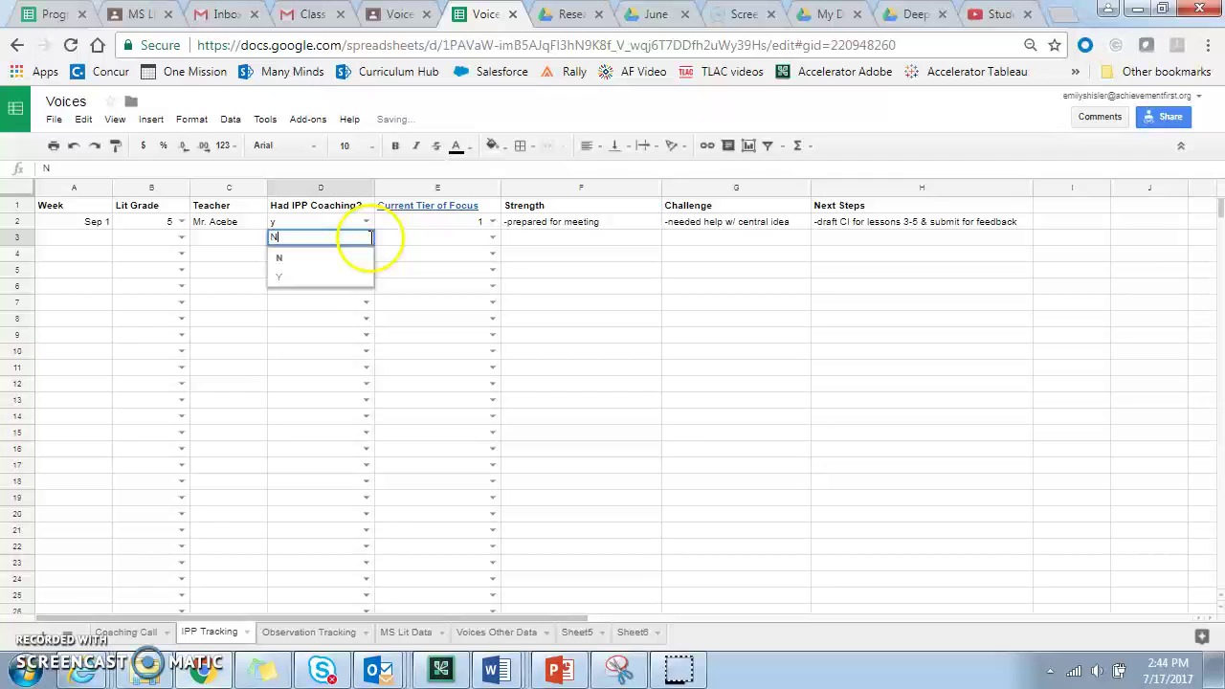
left_click(315, 277)
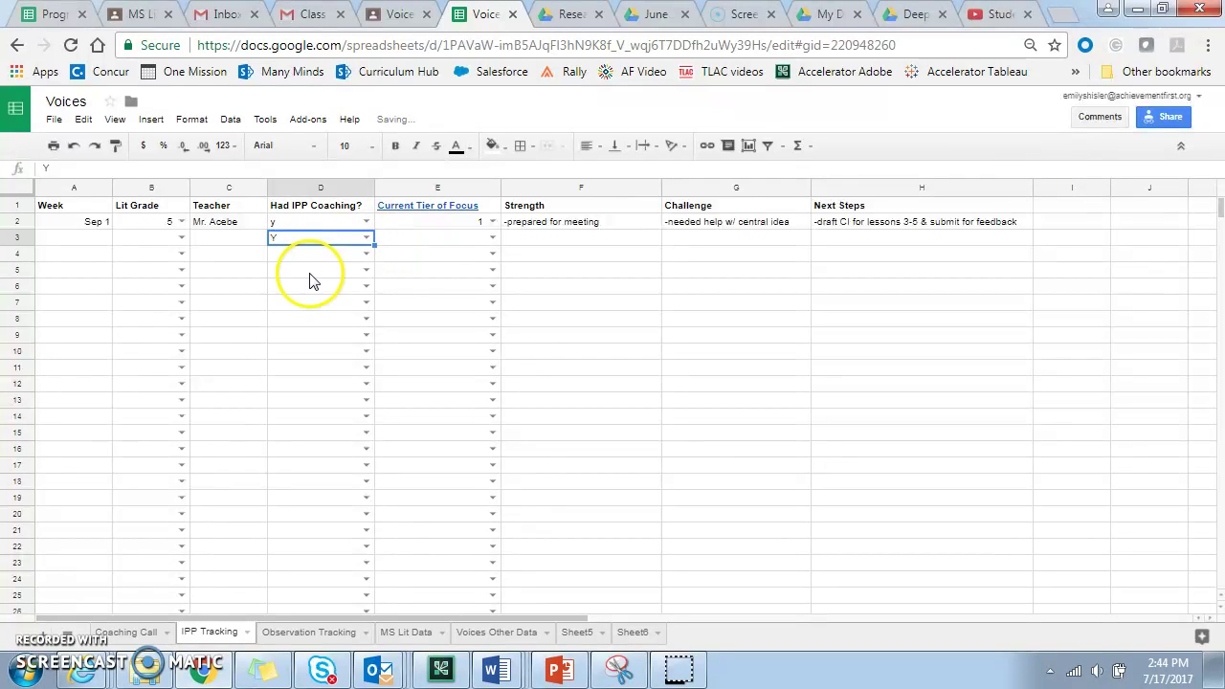
left_click(492, 238)
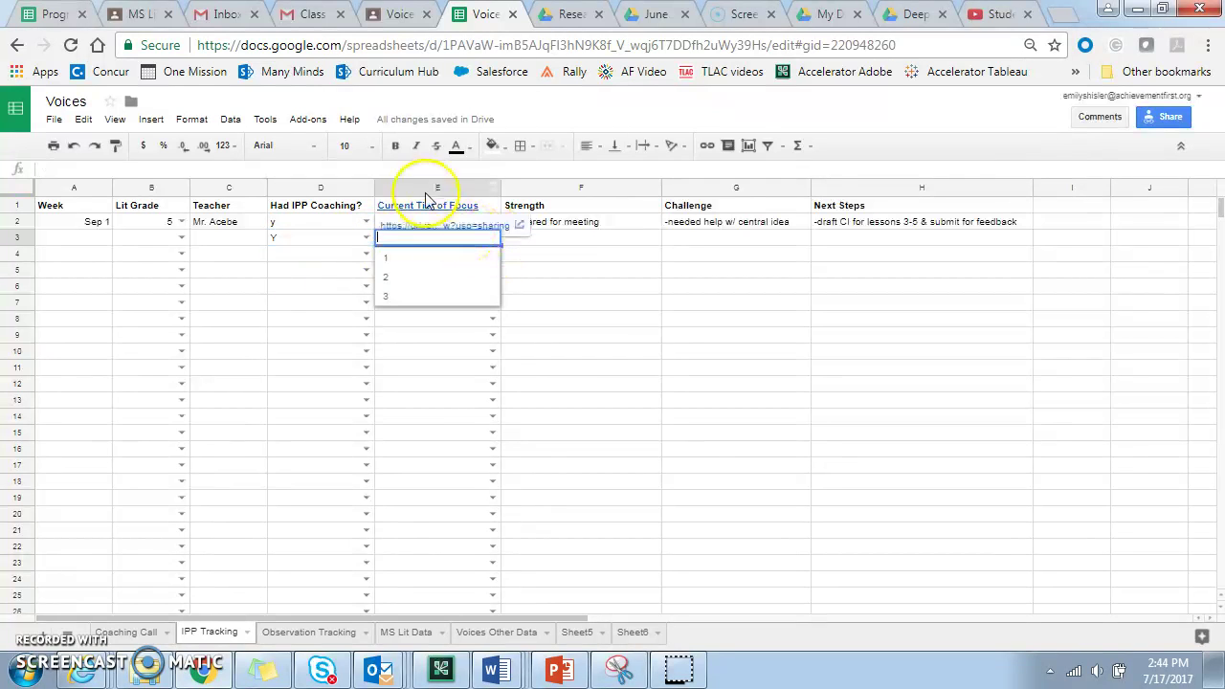
left_click(410, 258)
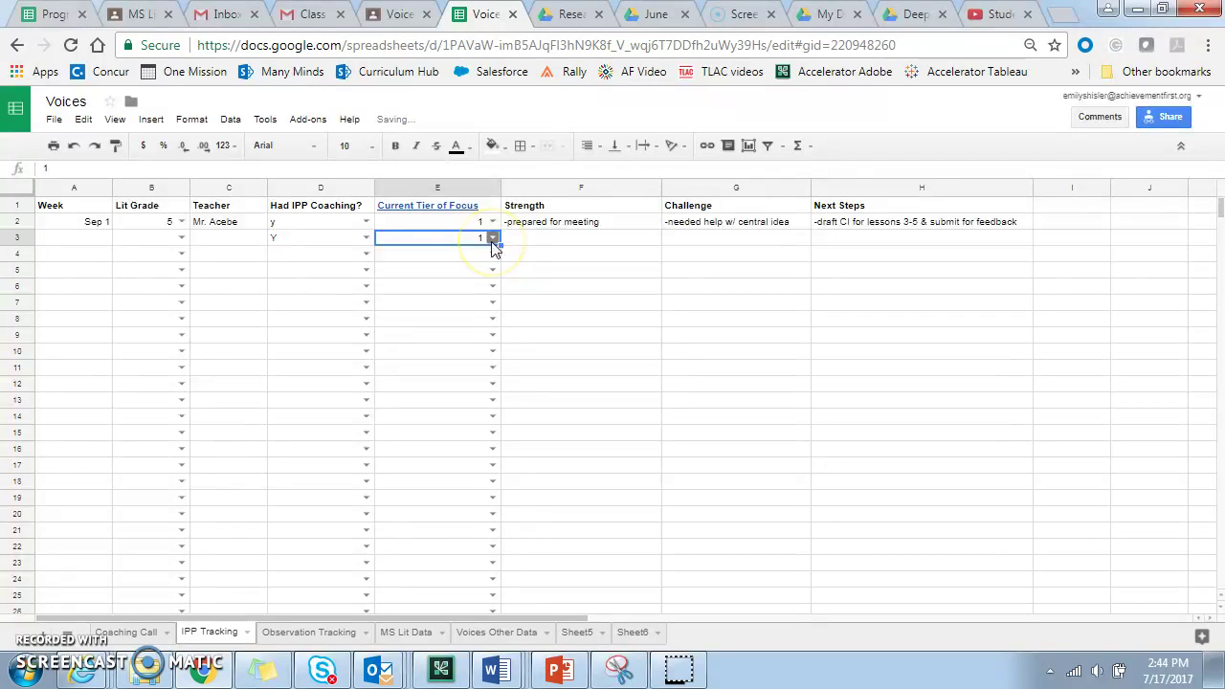
- Check the Current Tier of Focus link and go through row 3's Strength, Challenge and Next Steps cells
mouse_move(446, 207)
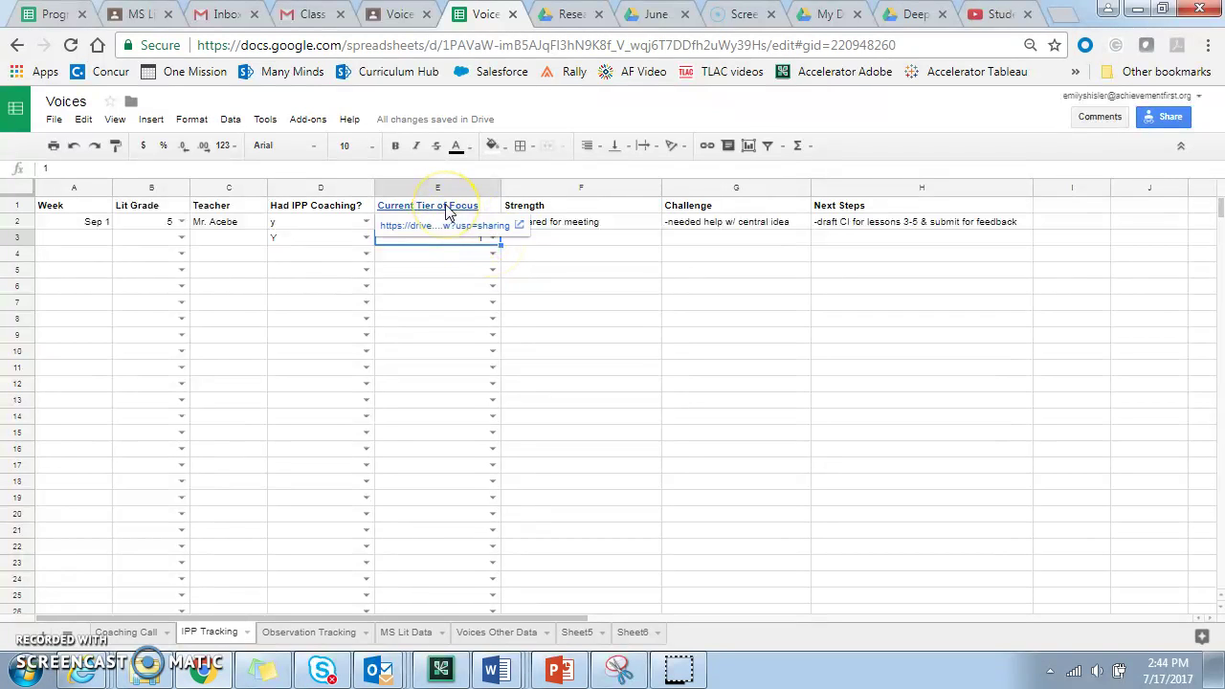
left_click(593, 238)
left_click(710, 245)
left_click(626, 251)
left_click(686, 251)
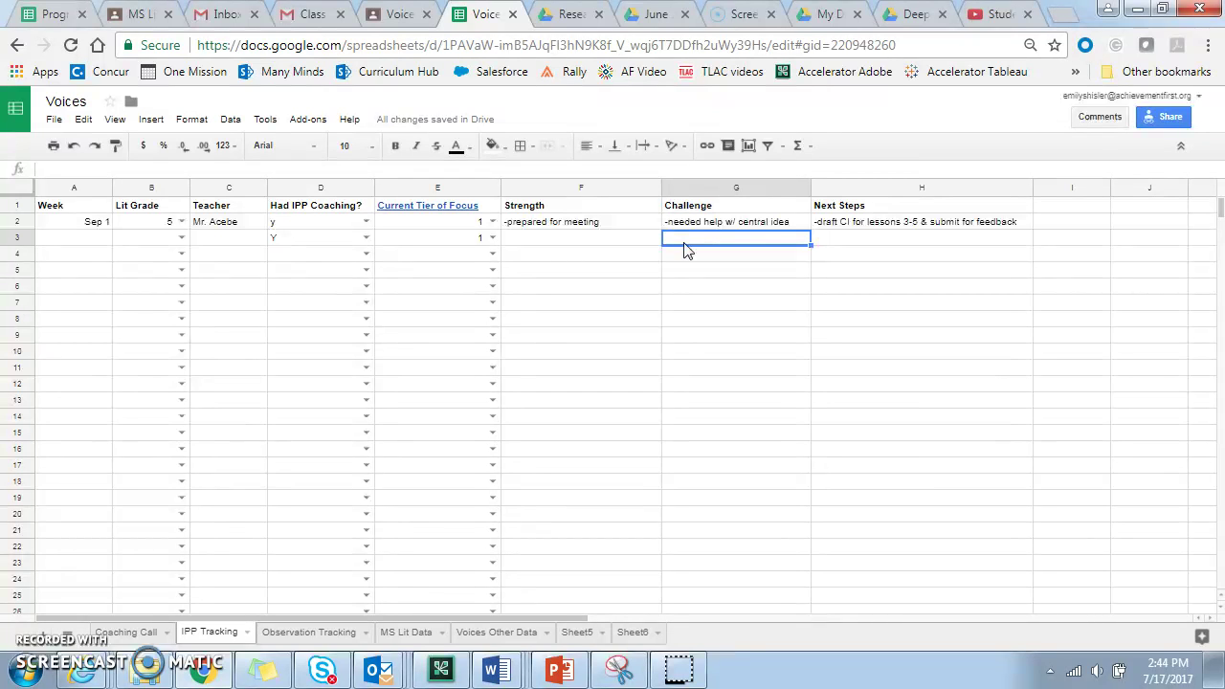
key("Tab")
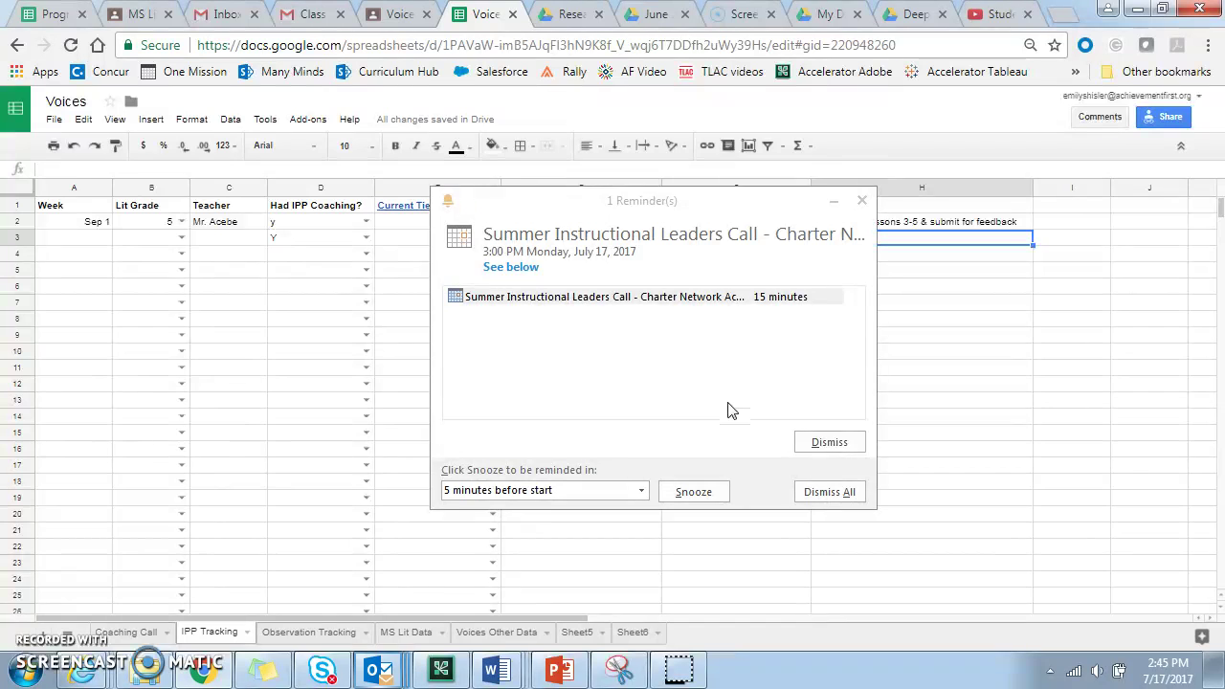
- Close the calendar reminder, then open the Observation Tracking sheet and review its score columns and Observation Walkthrough Rubric link
left_click(861, 201)
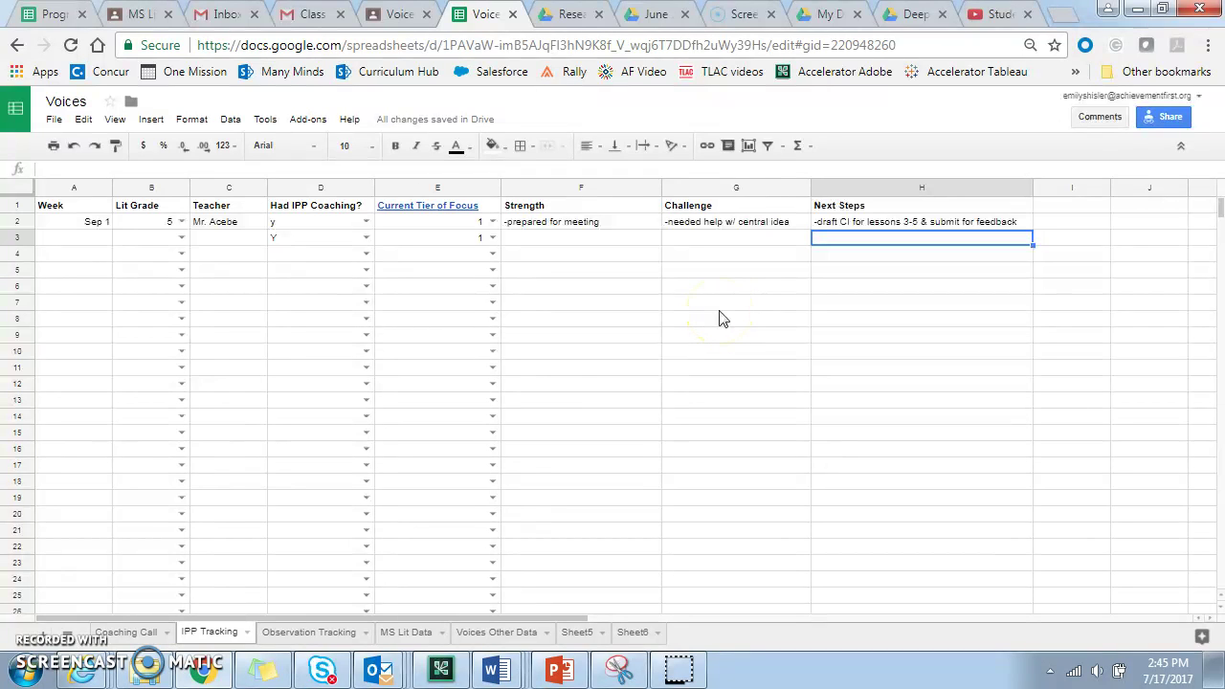
left_click(311, 632)
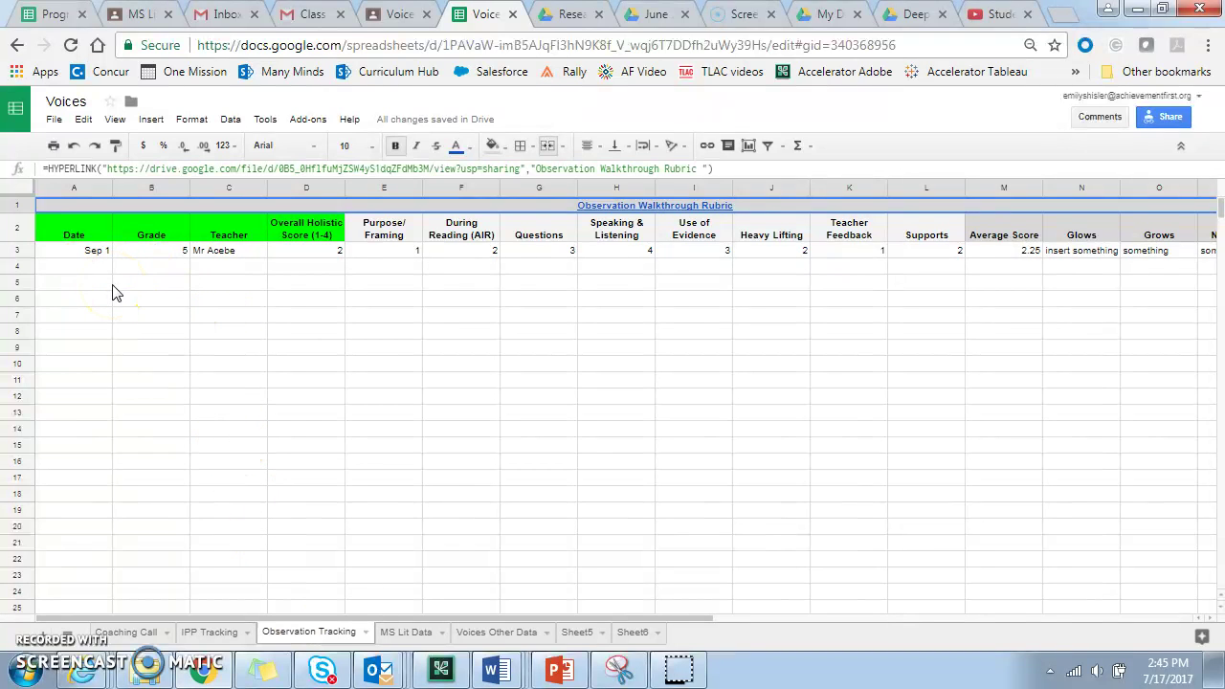
left_click(290, 397)
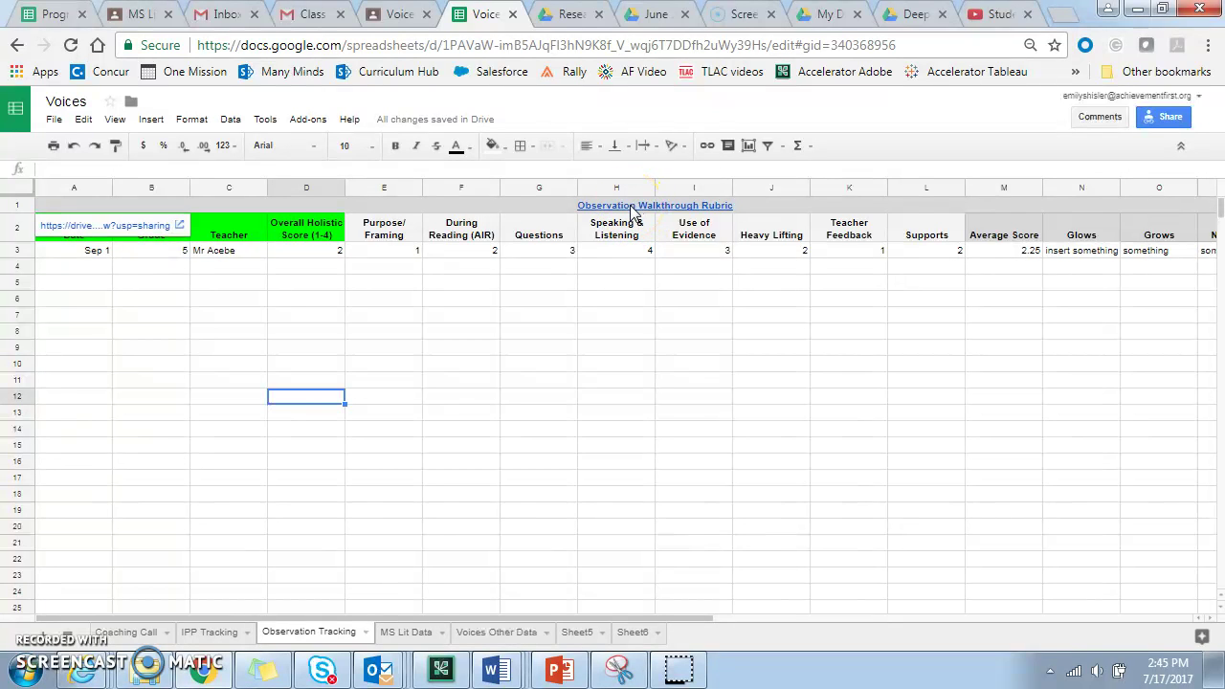
left_click(468, 508)
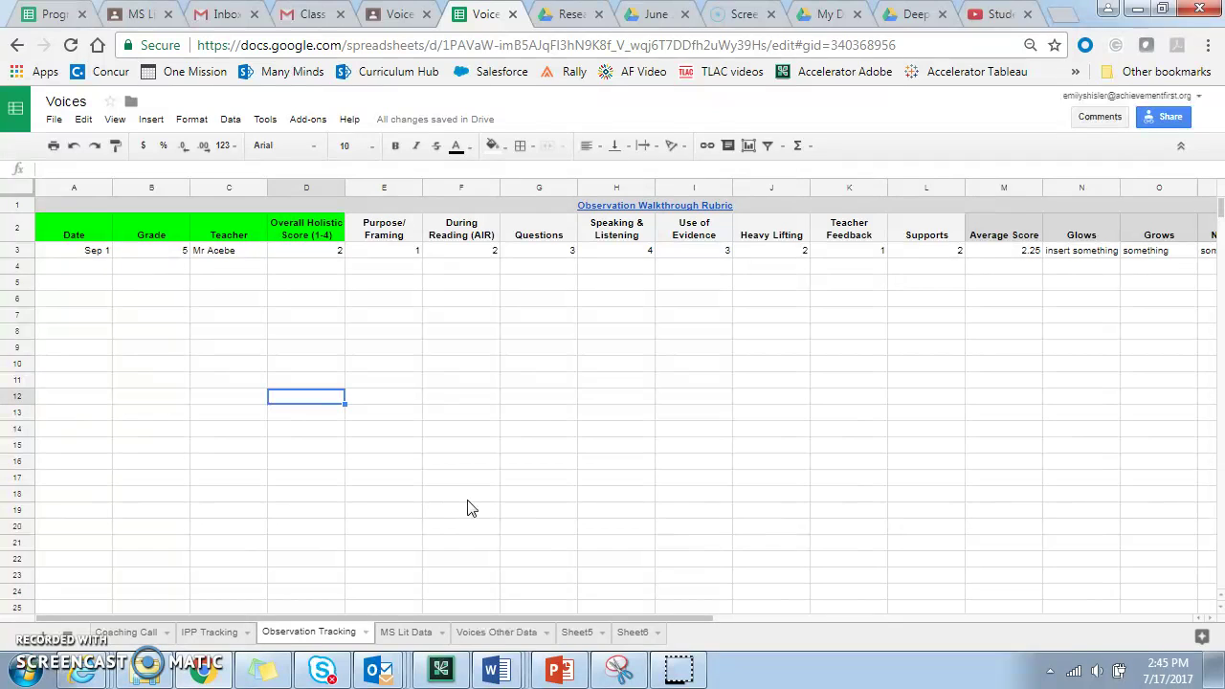
- Open the MS Lit Data sheet and check the Baseline - Unit 1 score options for Grade 5 Student 1
left_click(403, 634)
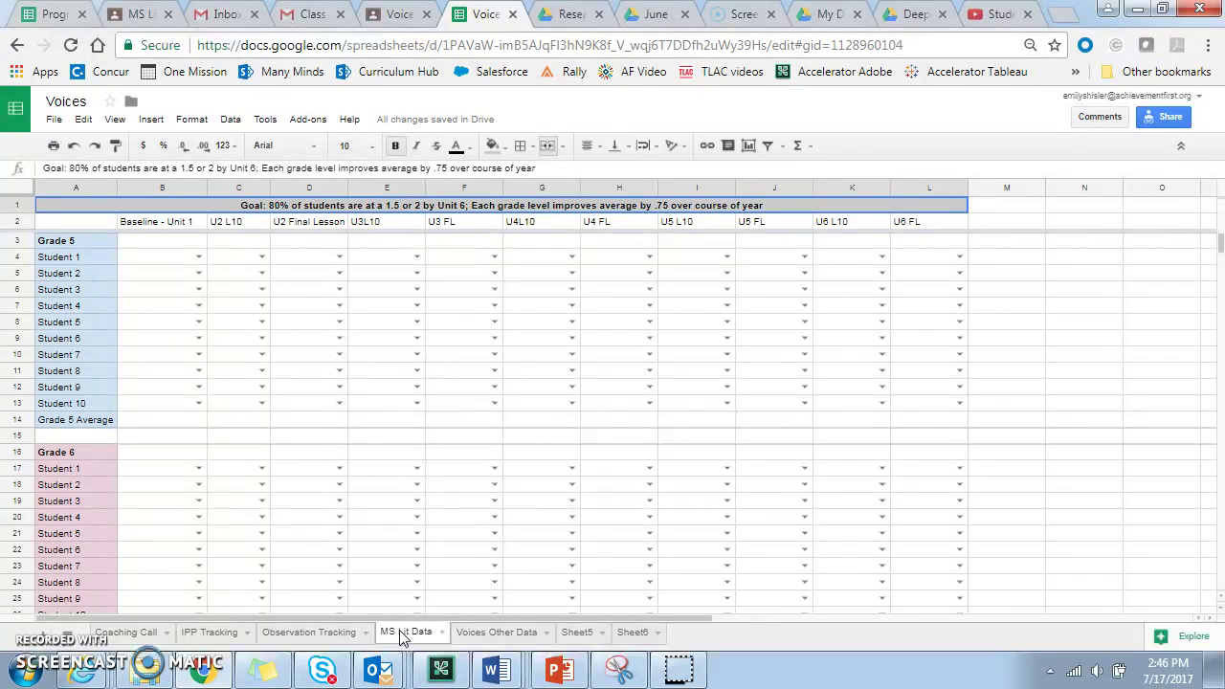
left_click(290, 509)
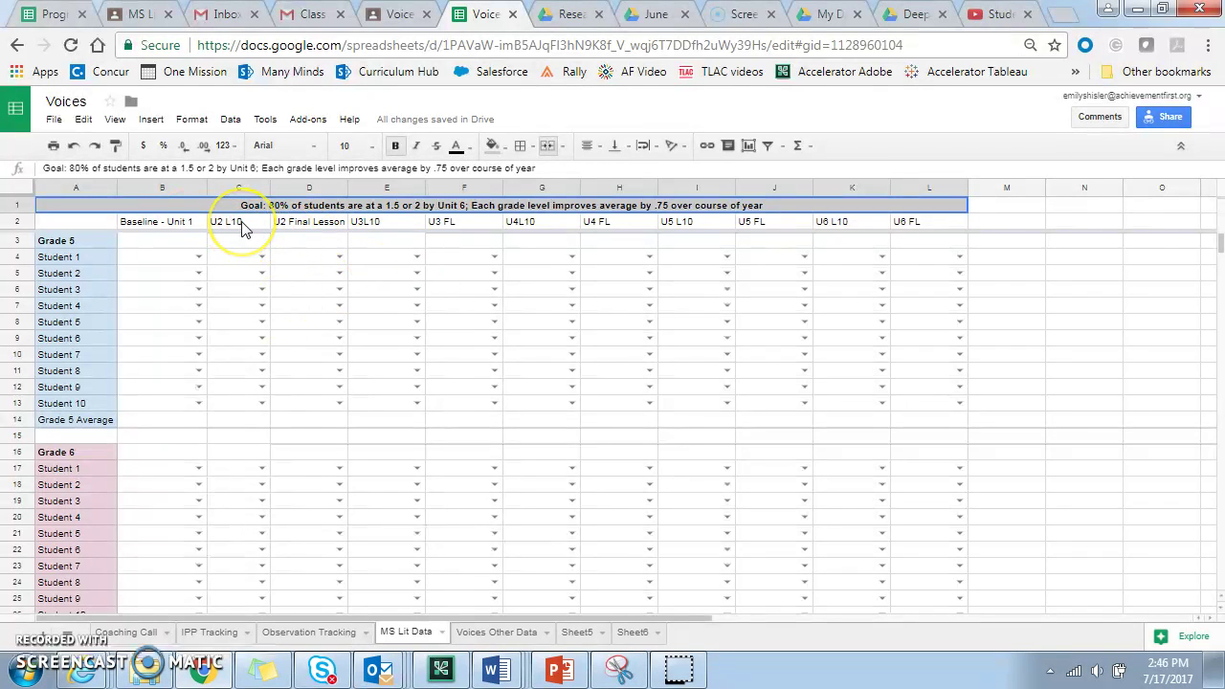
left_click(198, 256)
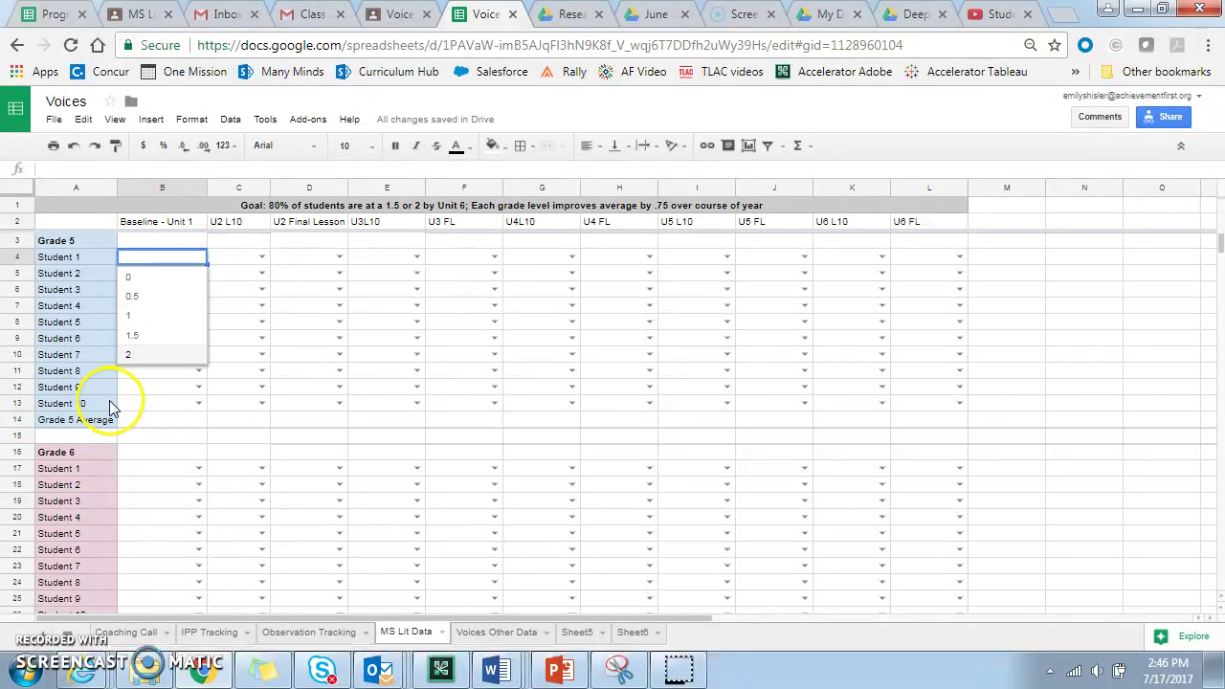
left_click(148, 421)
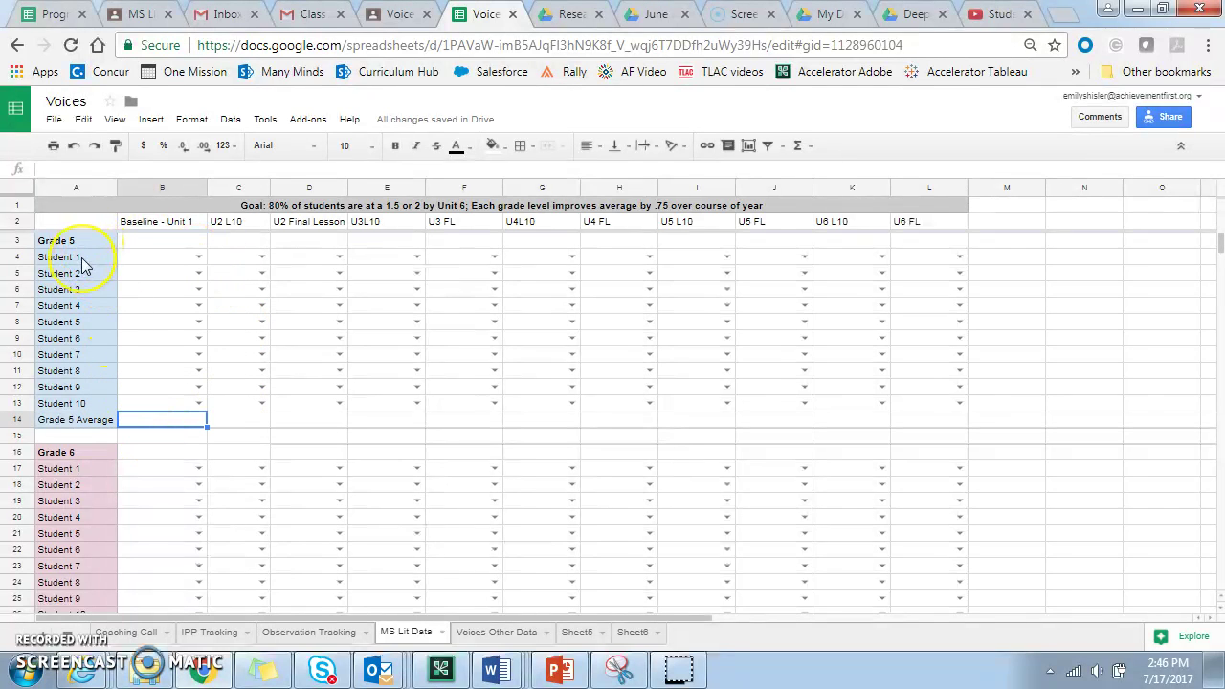
- Go over the Grade 5 names from Student 1 to Student 10 and the Grade 5 Average row's Baseline - Unit 1 cell
left_click_drag(83, 265, 83, 413)
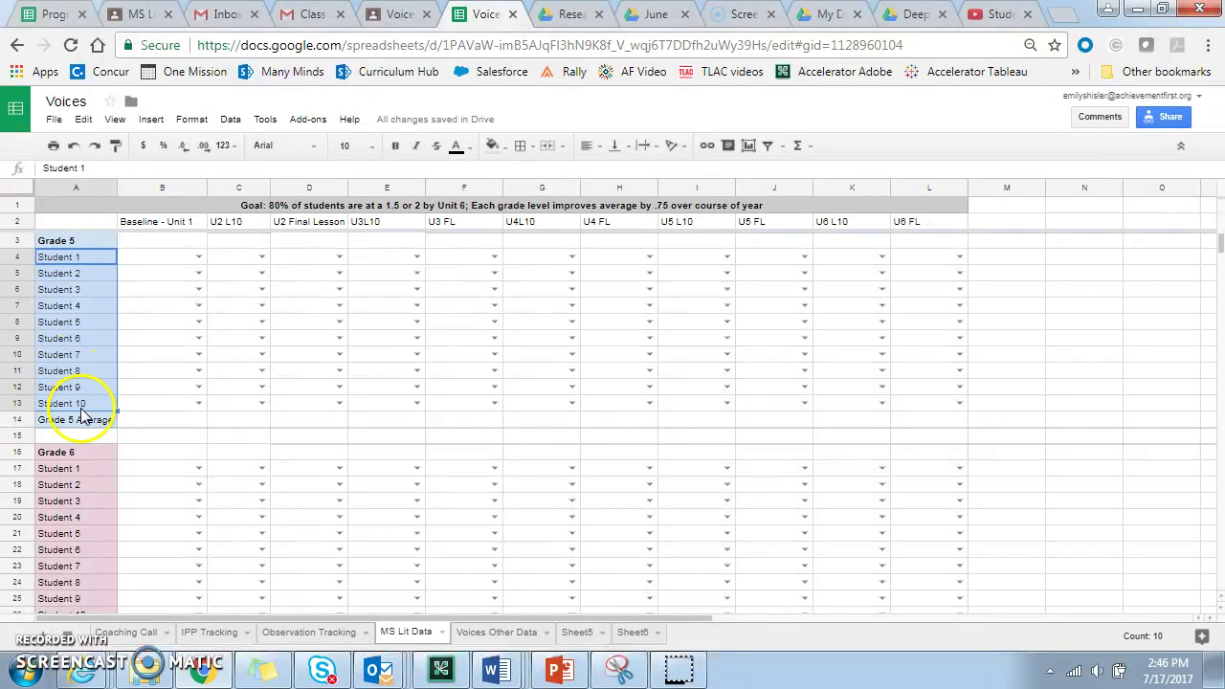
left_click(84, 268)
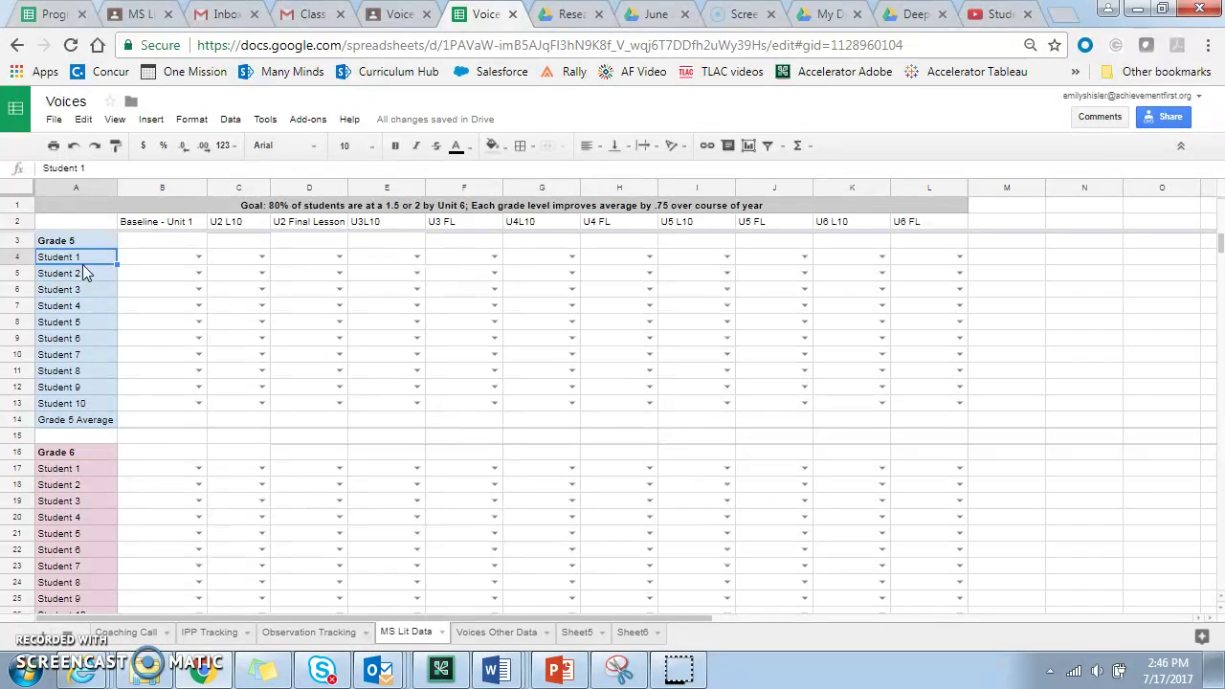
left_click(91, 423)
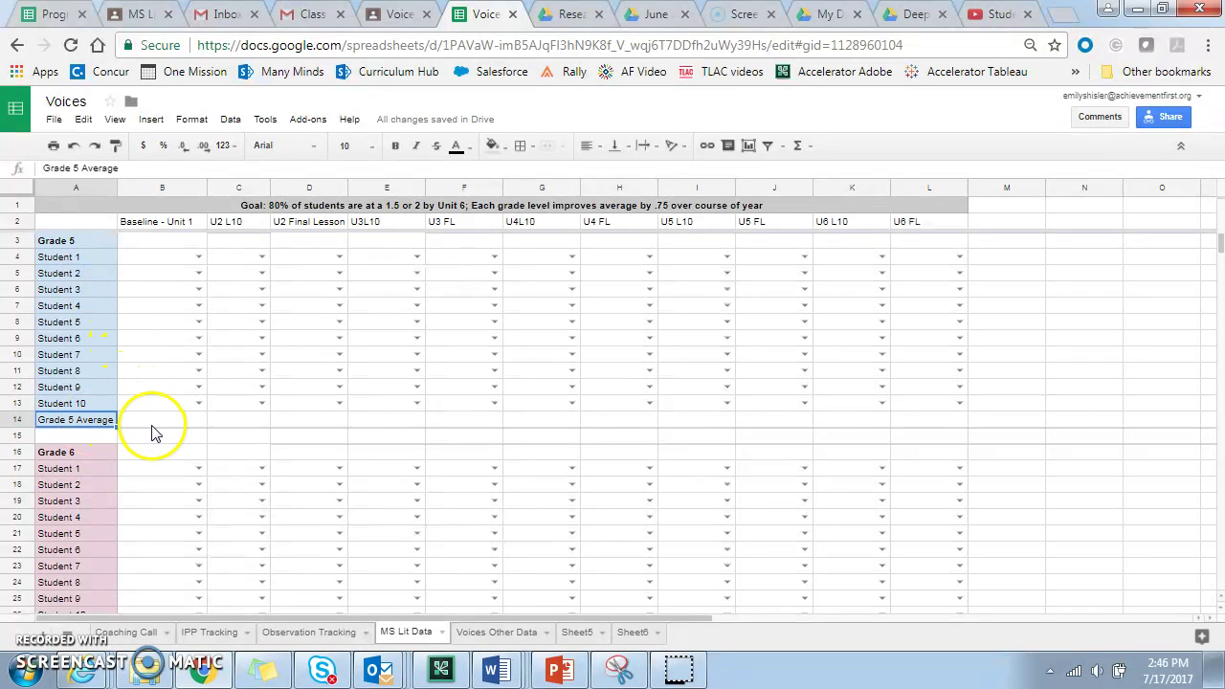
left_click(152, 424)
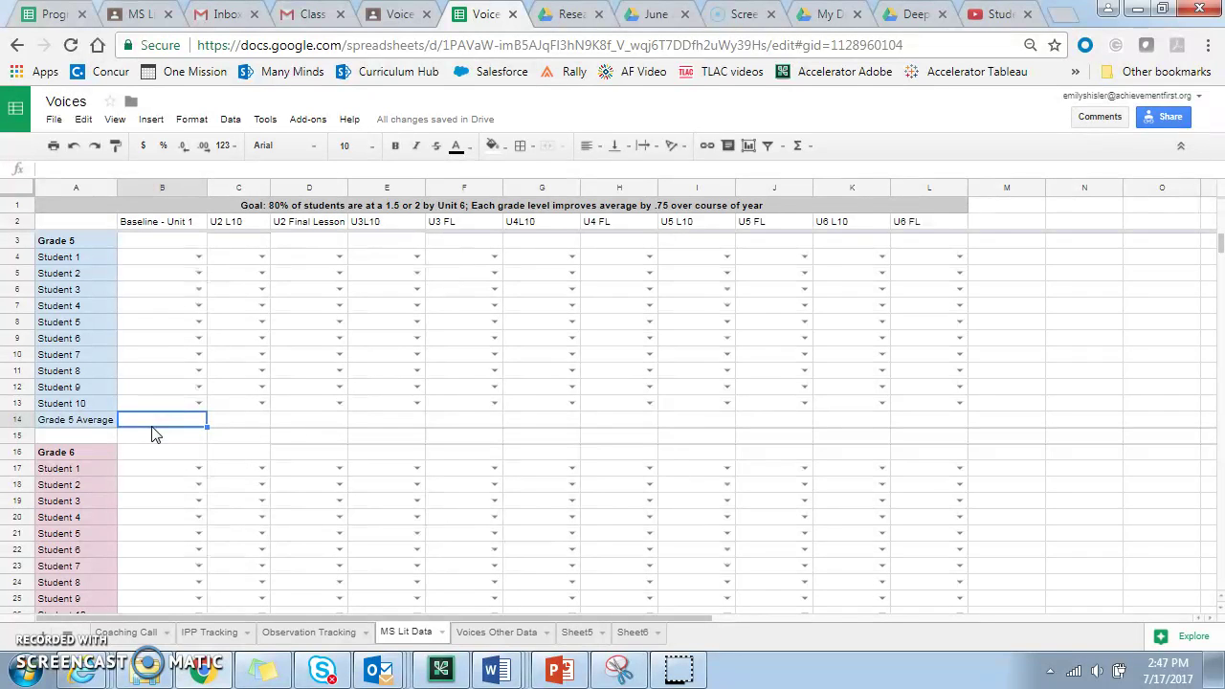
- Look through the MS Lit Data sheet down past the Grade 8 Average row and return to the Grade 6 Student 1 row
key("Down")
key("Down")
key("Down")
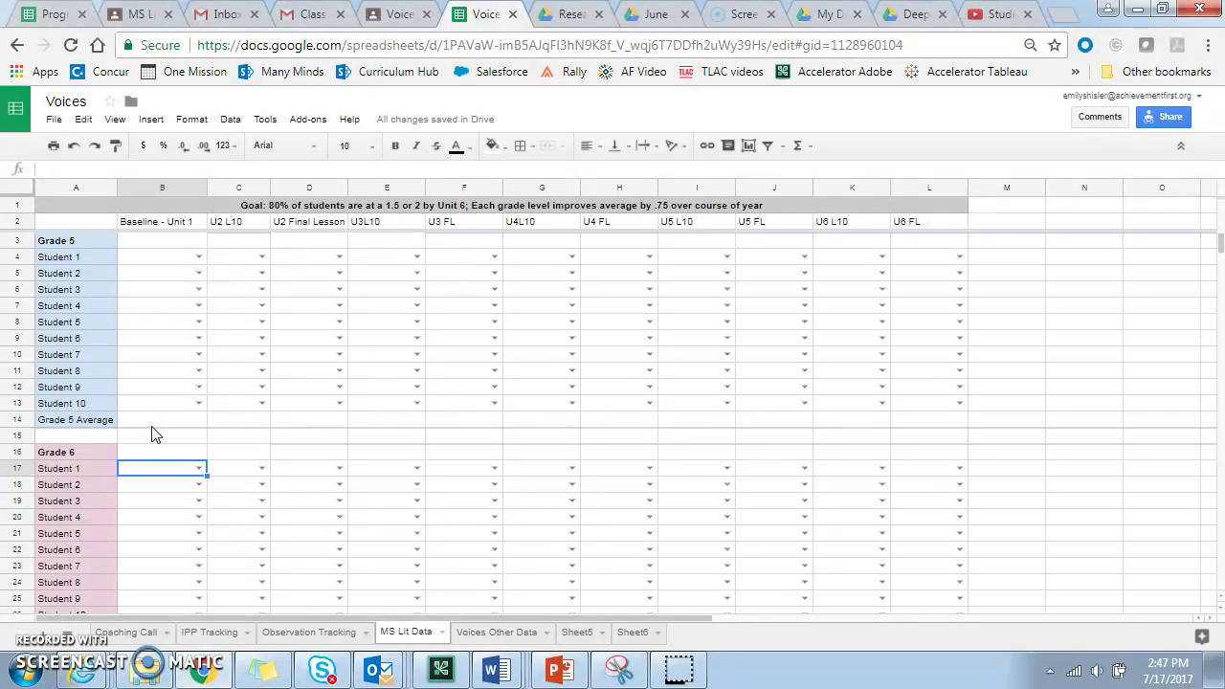
key("Page_Down")
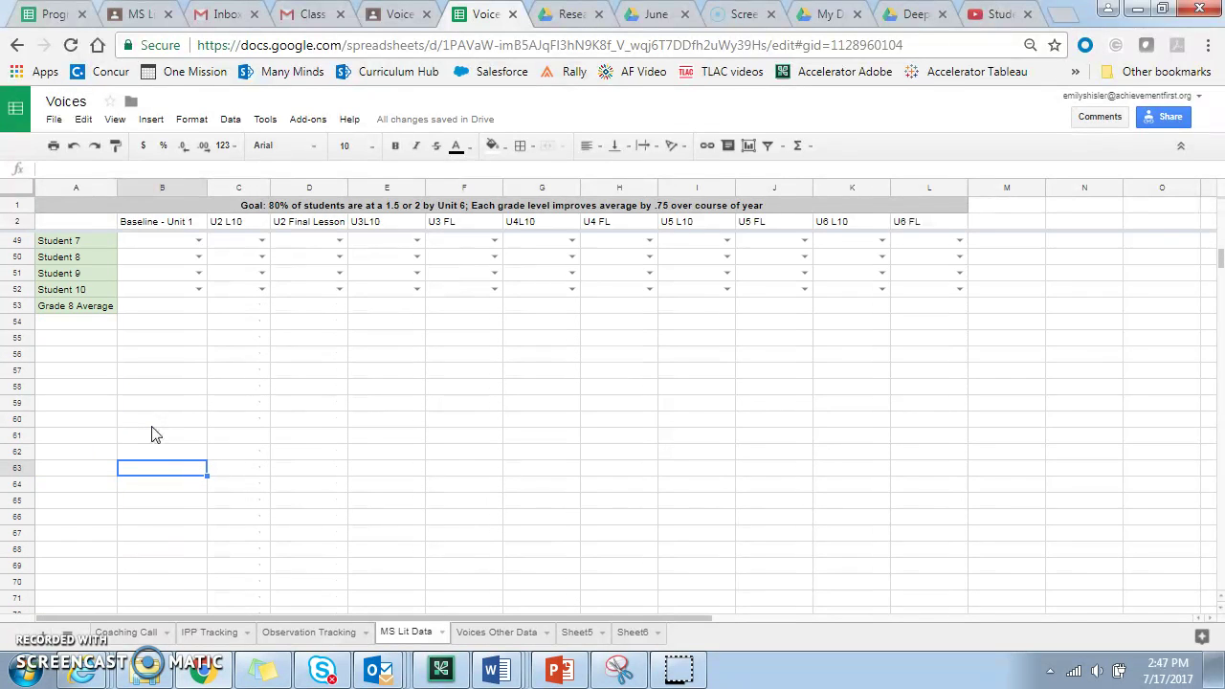
key("Page_Up")
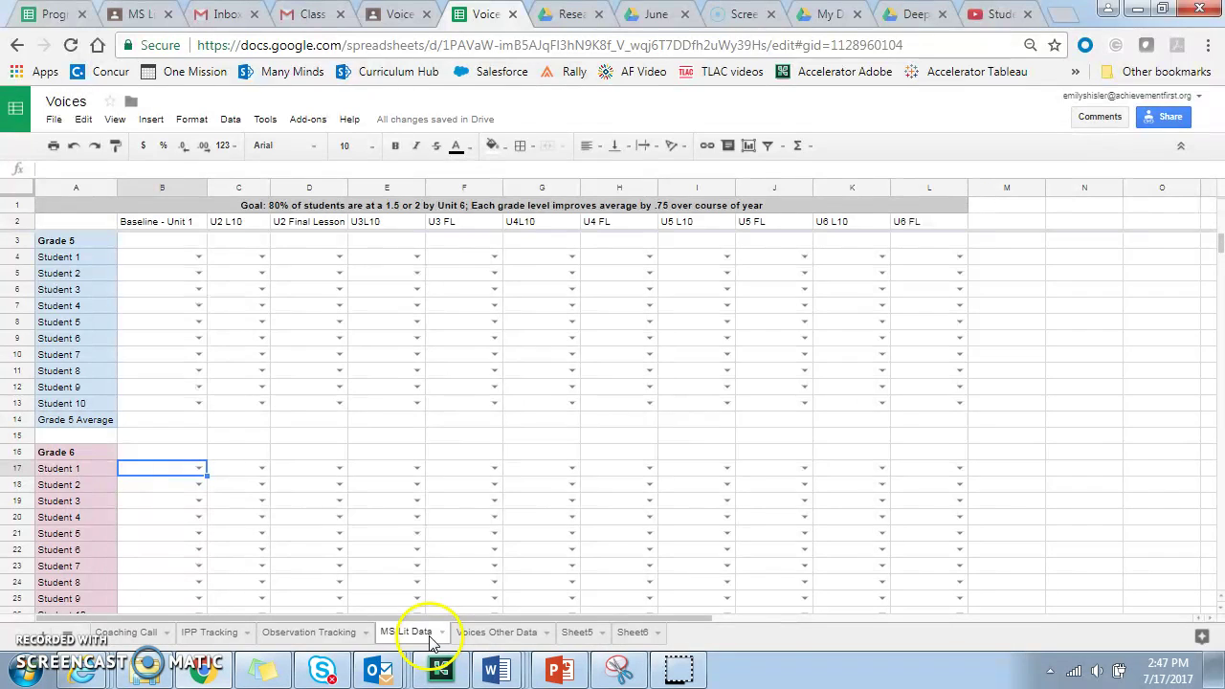
- Revisit the Observation Tracking and IPP Tracking sheets, ending on the Coaching Call sheet
left_click(325, 635)
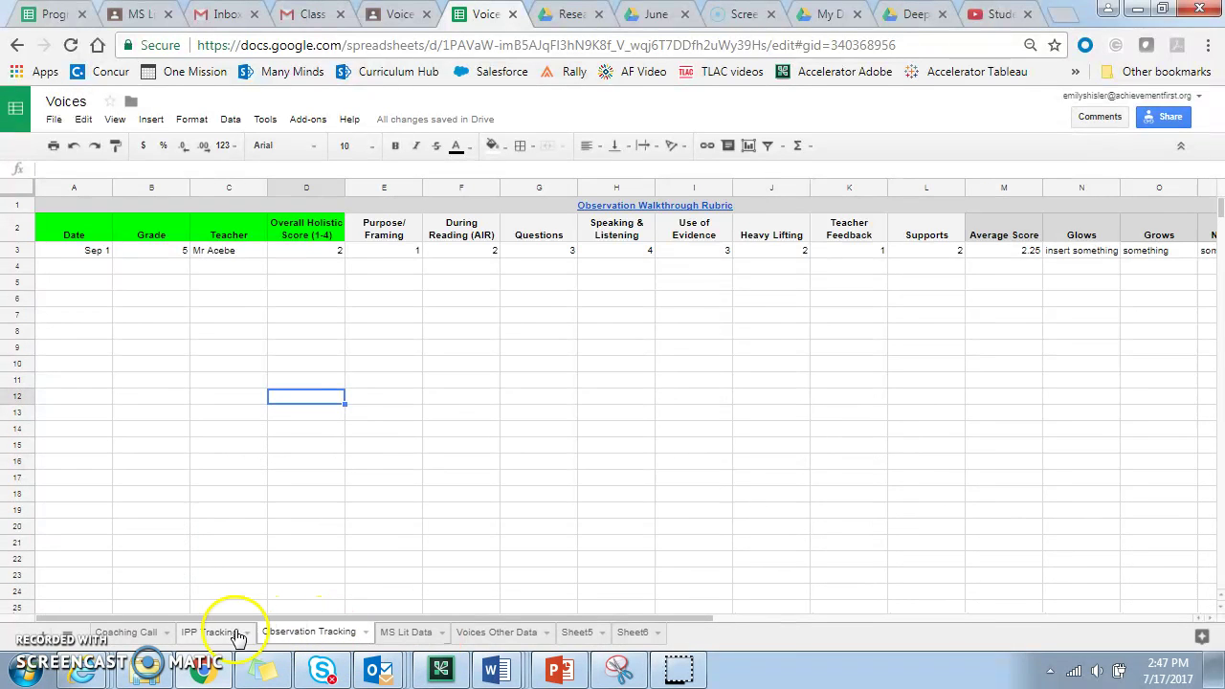
left_click(219, 634)
left_click(143, 635)
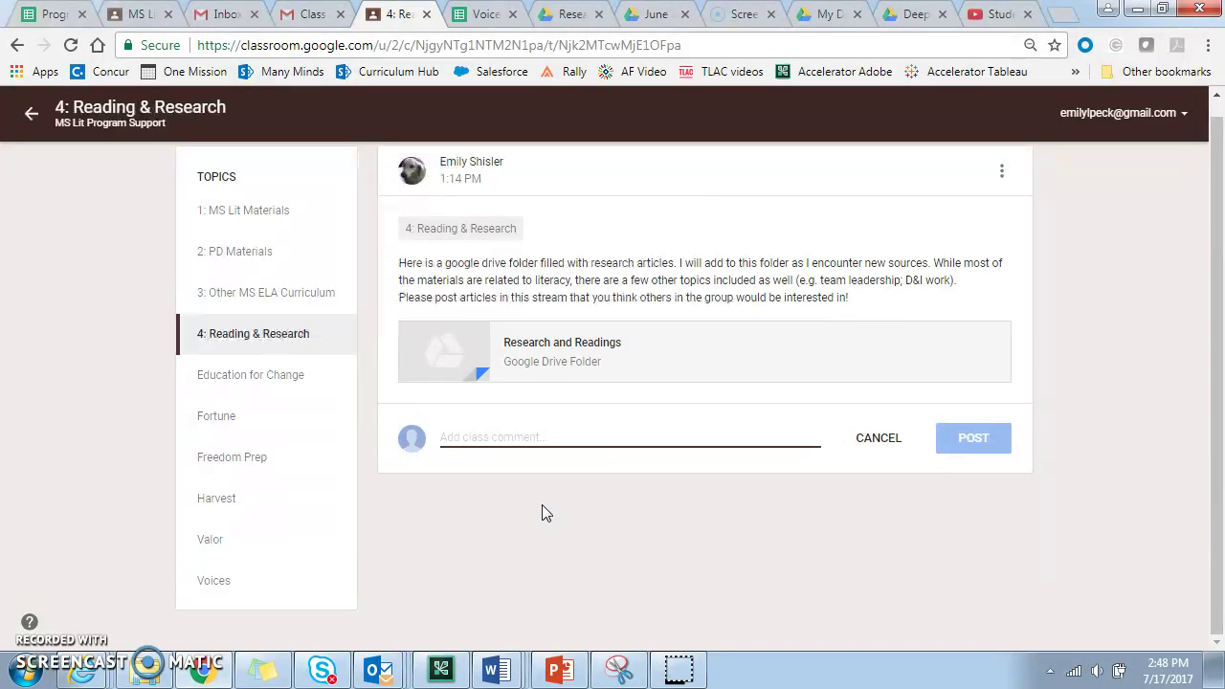
left_click(480, 435)
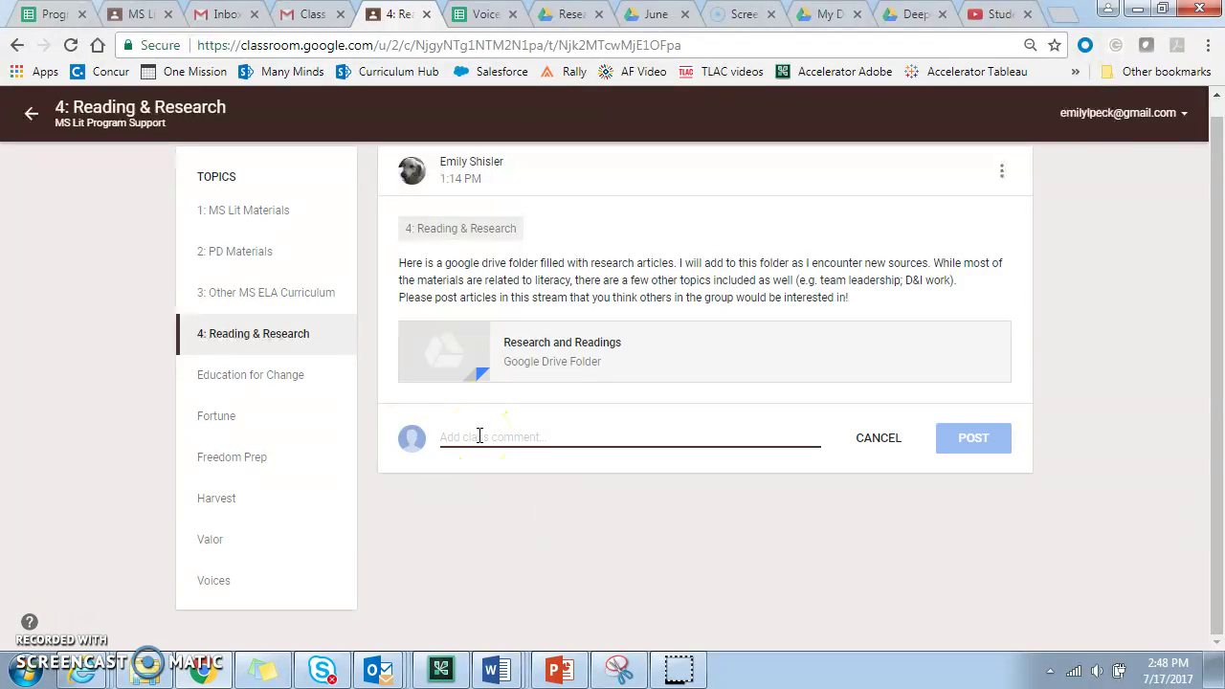
left_click(365, 475)
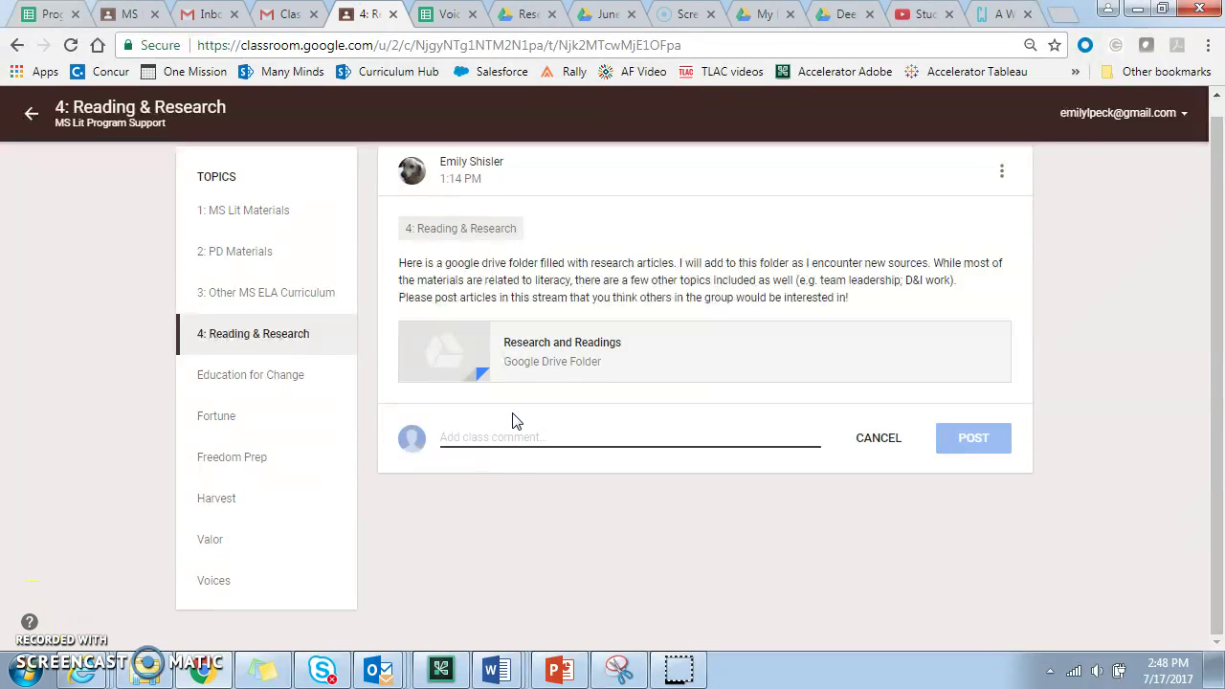
left_click(499, 437)
type("This is a really interesting article about vocabulary")
key("BackSpace")
type(":")
type("https://www.city-journal.org/html/wealth-words-13523.html")
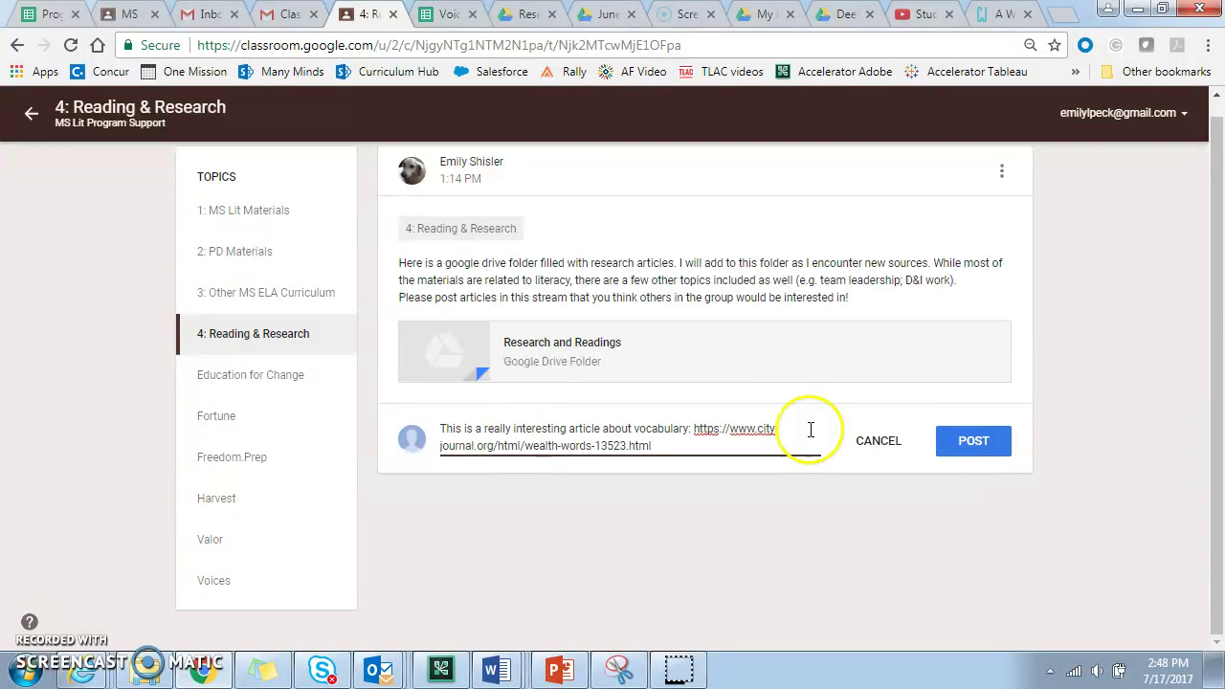
left_click(989, 448)
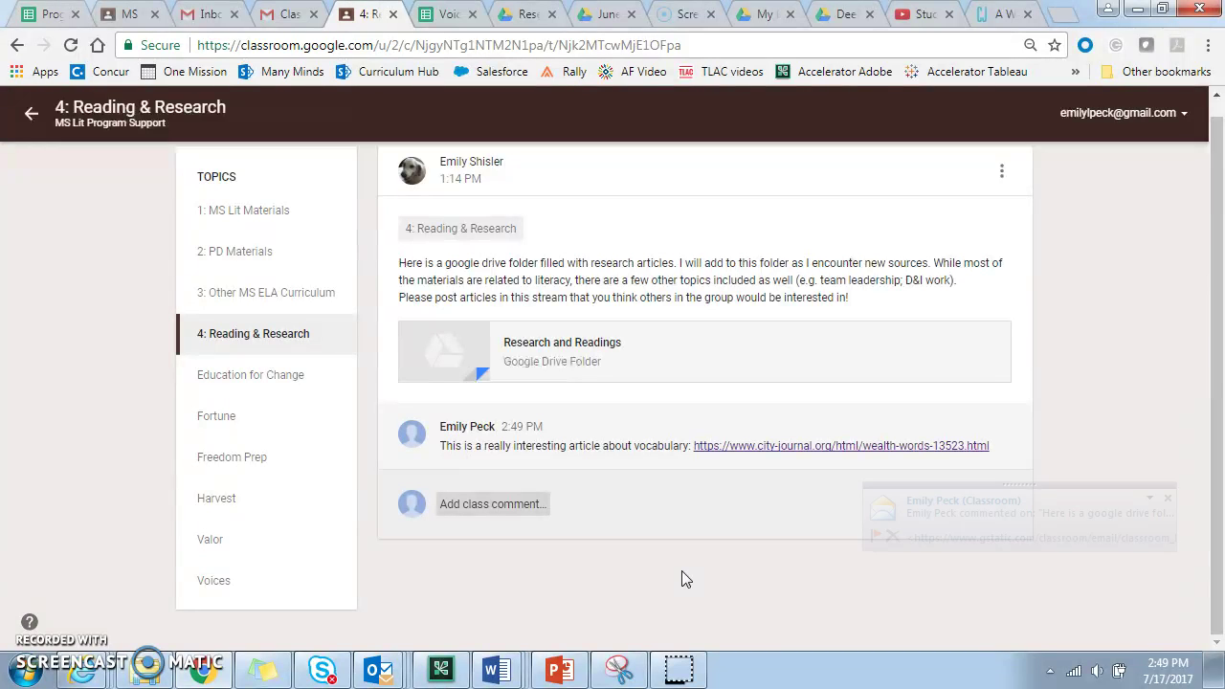
left_click(1149, 501)
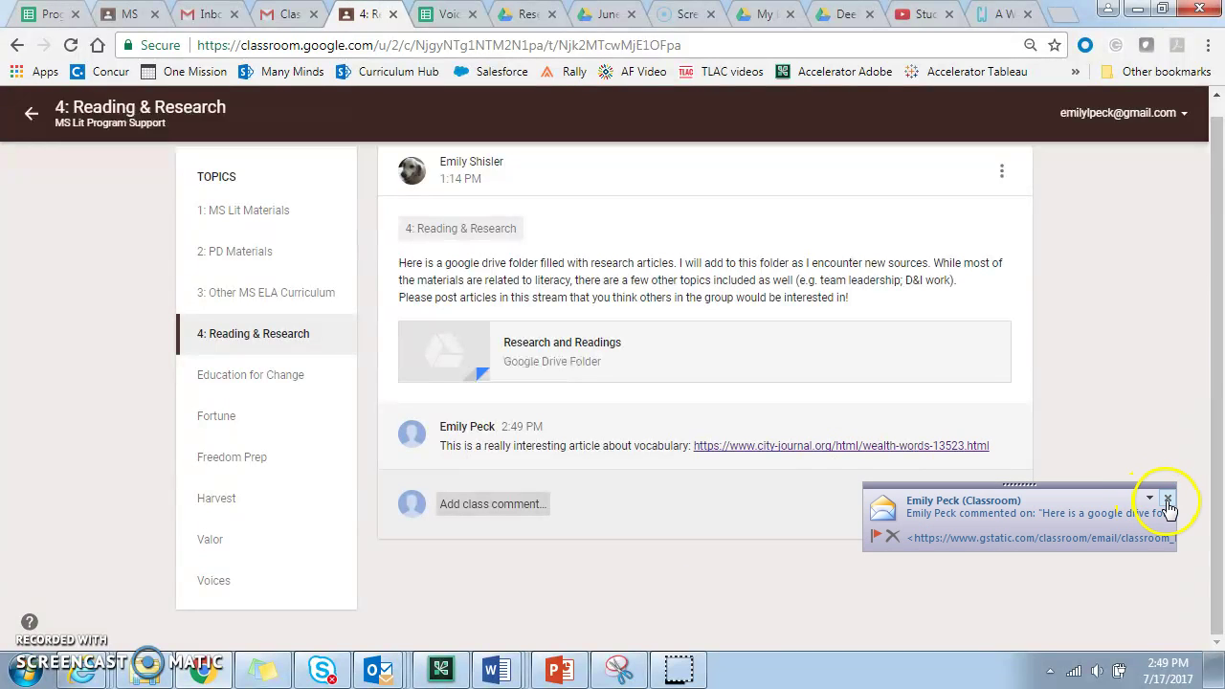
left_click(1167, 498)
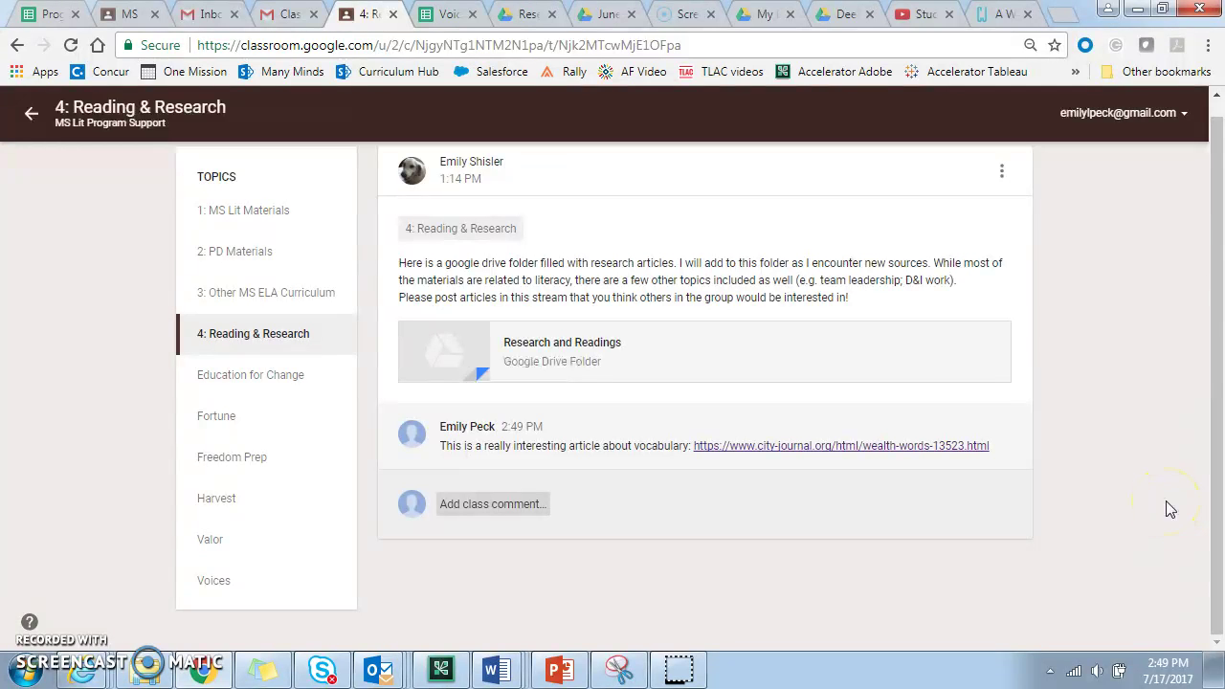